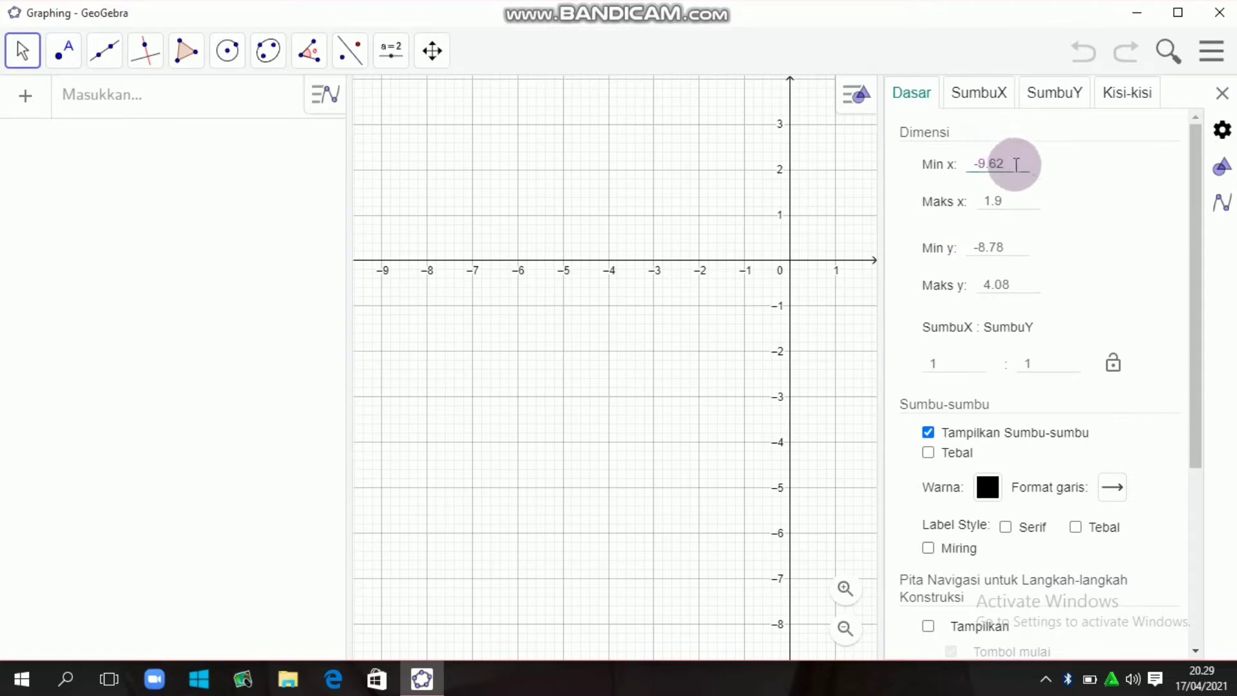
- Set the graphics view's minimum x to -30
click(1015, 165)
key(BackSpace)
key(BackSpace)
key(BackSpace)
key(BackSpace)
text(30)
- Set the graphics view's maximum x to 360
click(1014, 202)
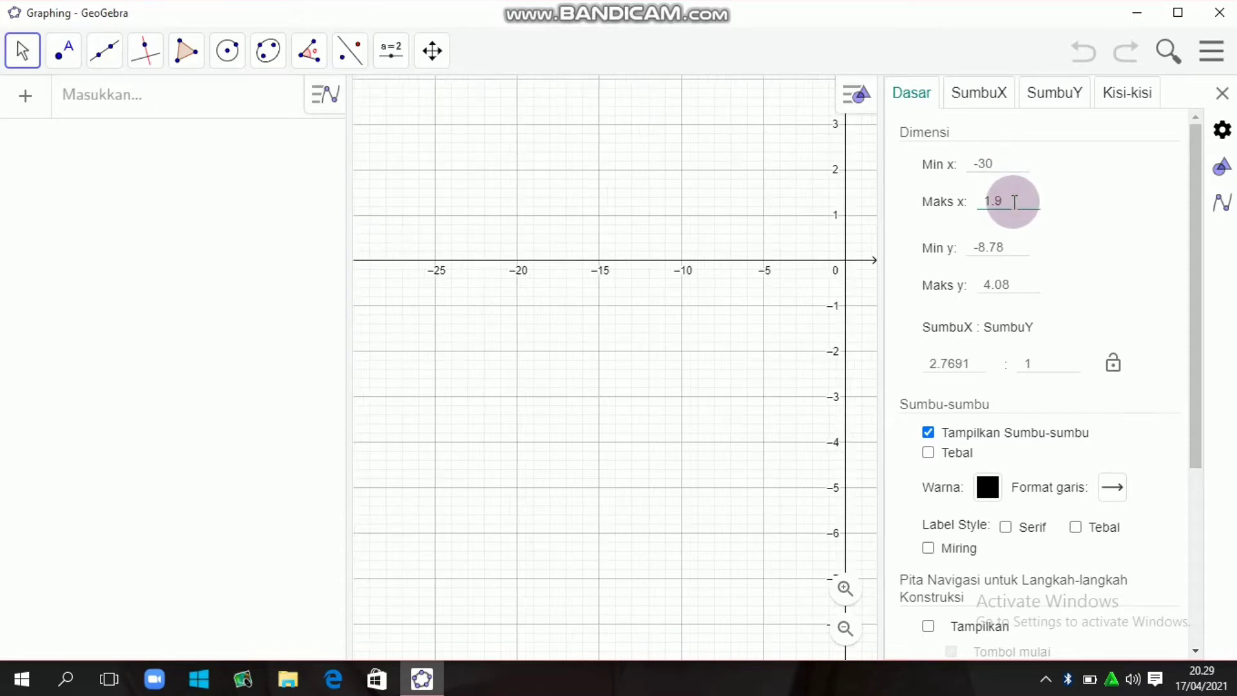
key(BackSpace)
key(BackSpace)
key(BackSpace)
text(360)
click(1069, 218)
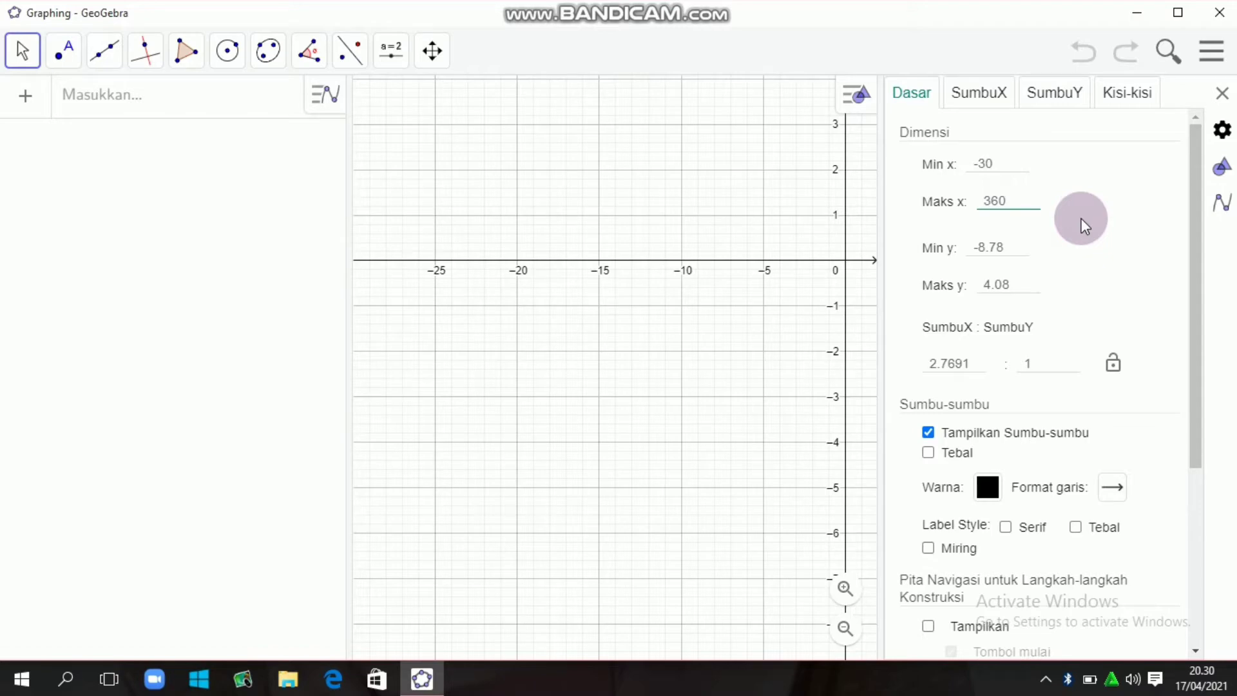
click(1000, 156)
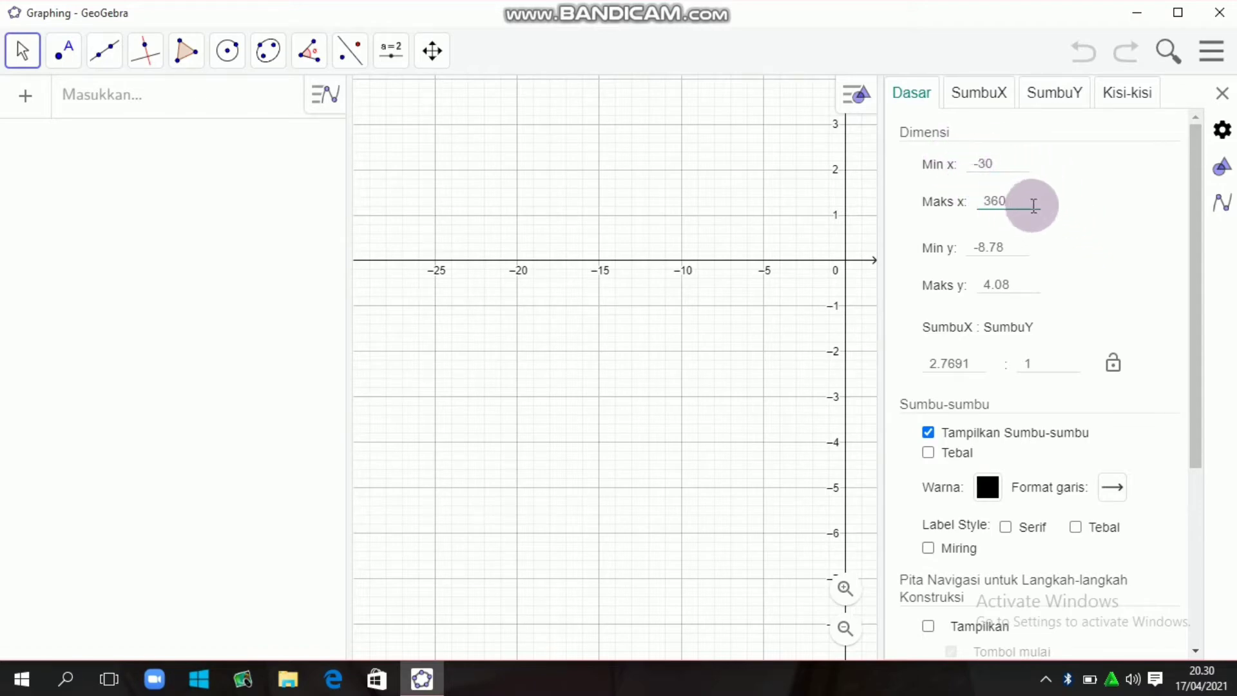
click(1048, 223)
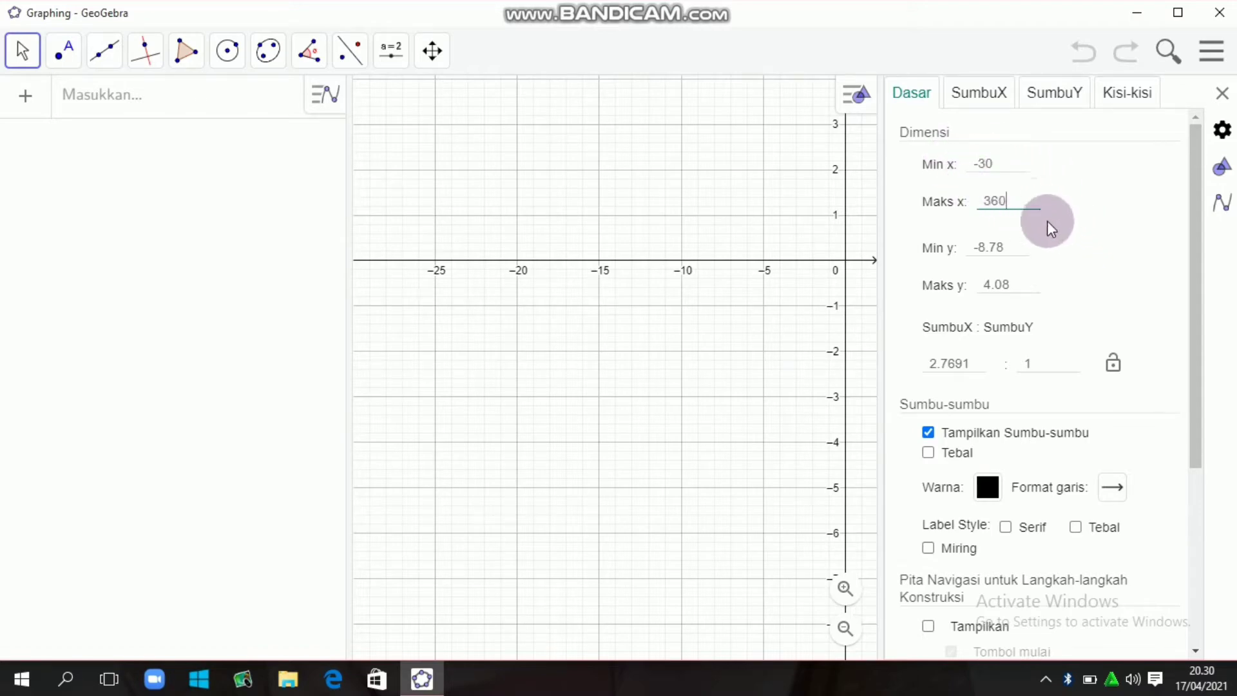
- Set the graphics view's minimum y to -5
click(1012, 245)
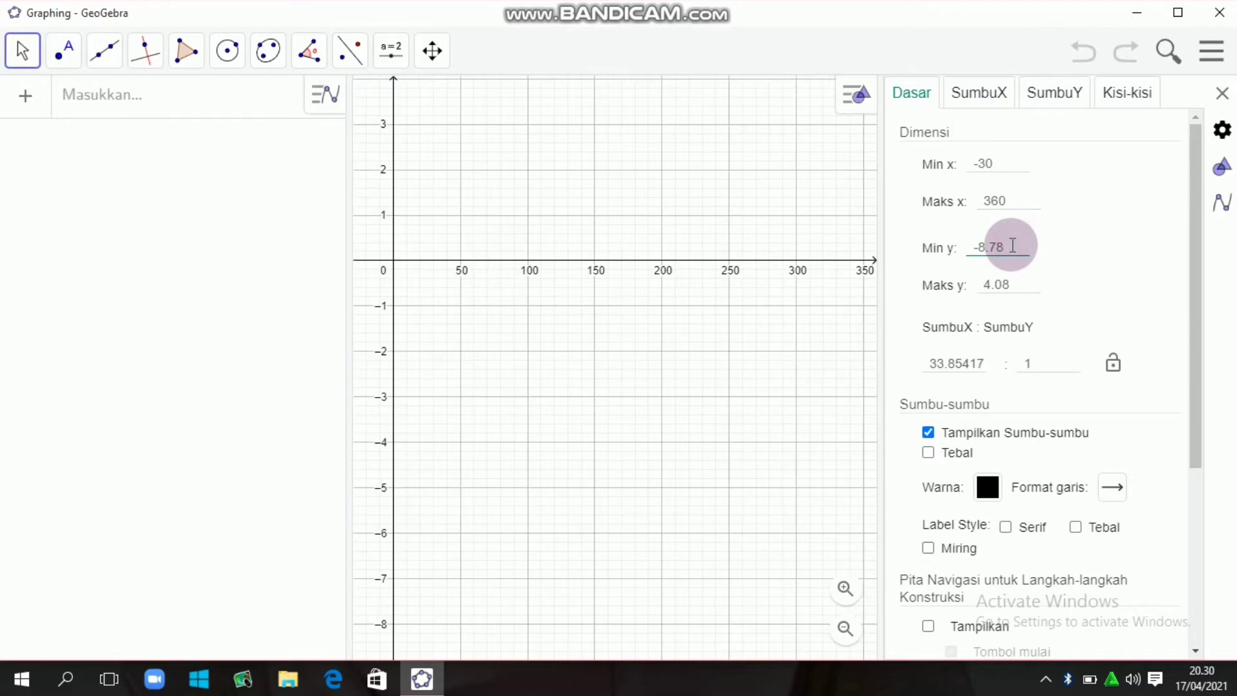
key(BackSpace)
key(BackSpace)
key(BackSpace)
text(5)
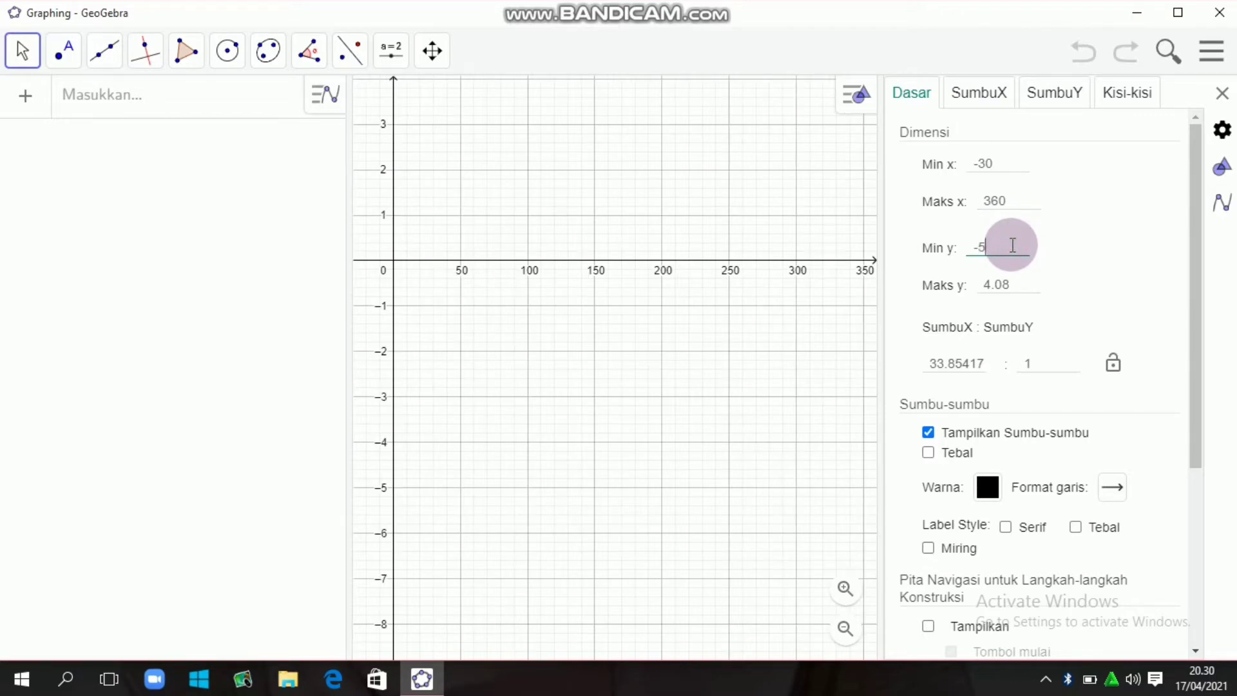
- Set the graphics view's maximum y to 5
click(1021, 281)
key(BackSpace)
key(BackSpace)
key(BackSpace)
key(BackSpace)
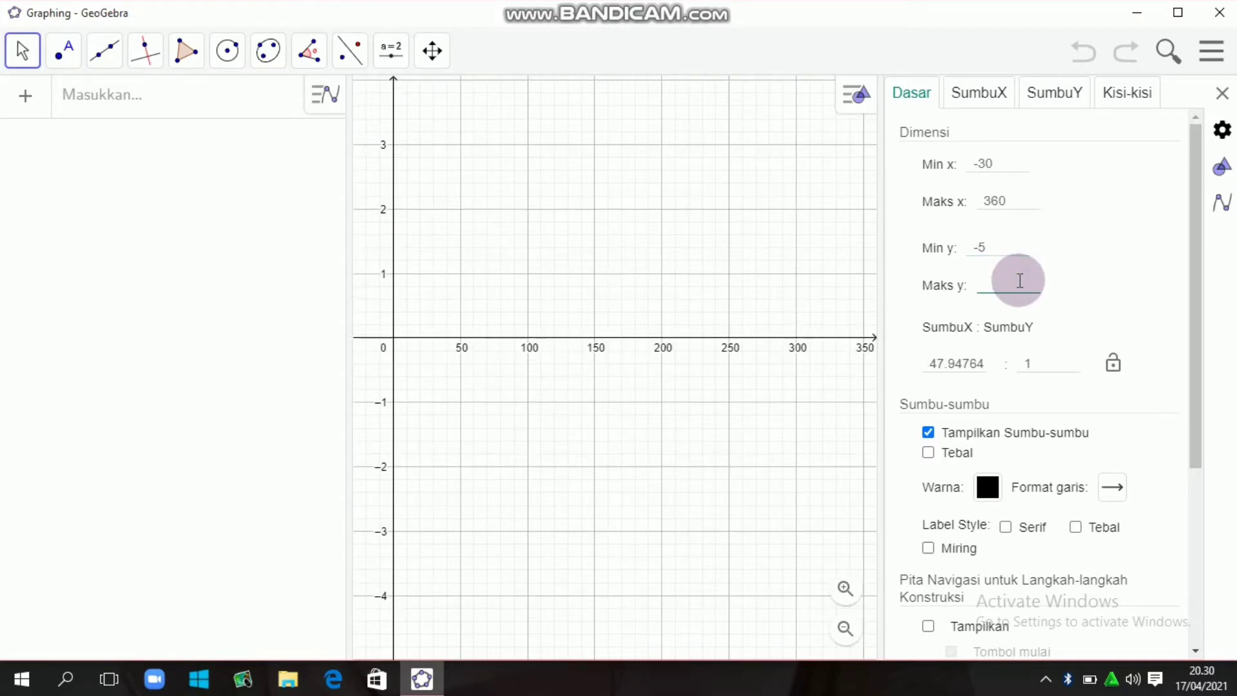
text(5)
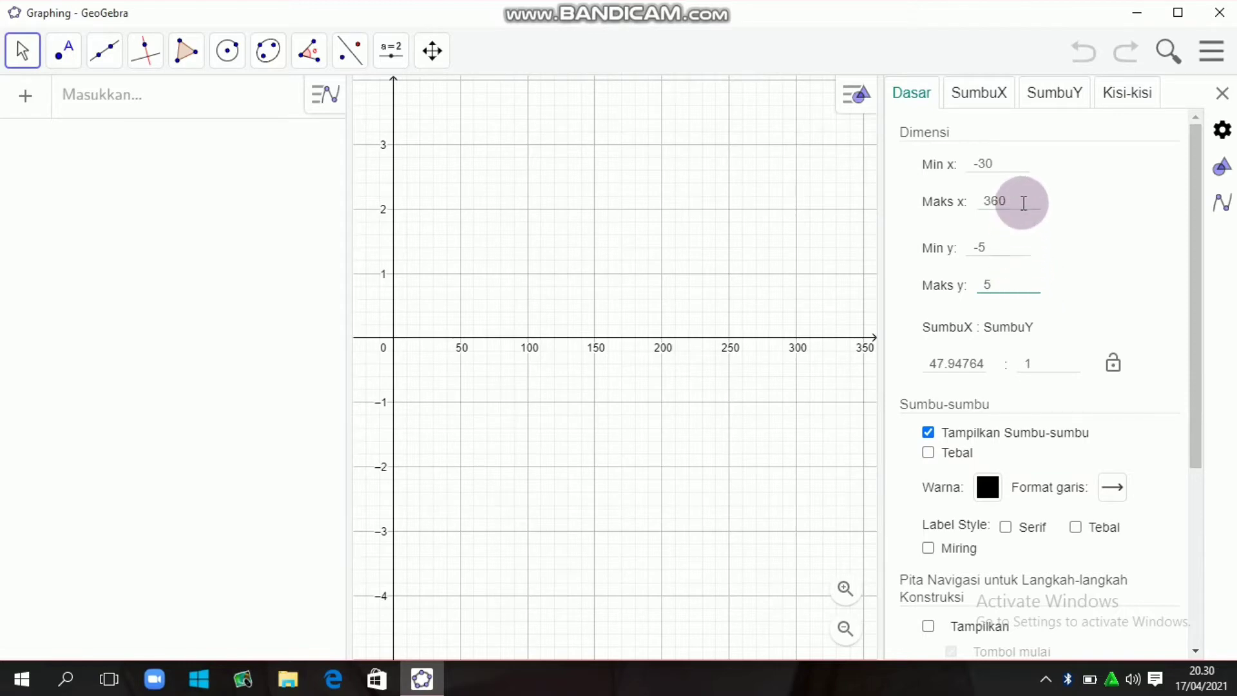
- Enable a custom tick distance for the x-axis and set it to 30
click(999, 98)
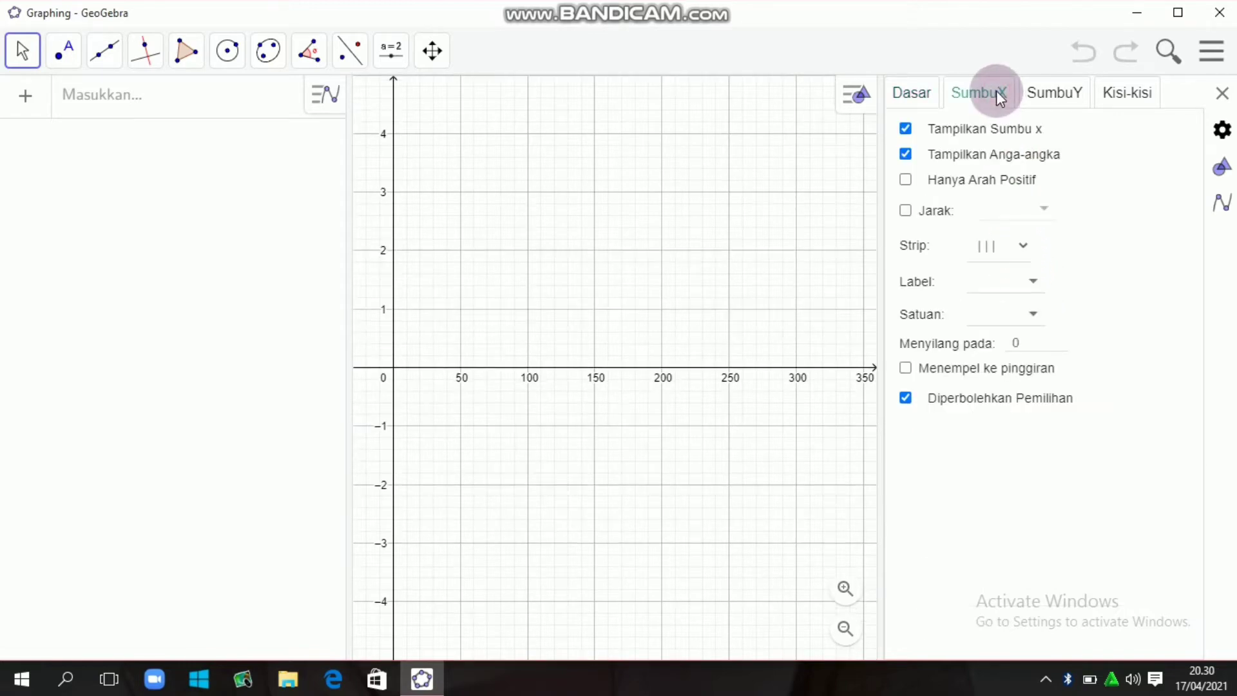
click(906, 211)
click(910, 211)
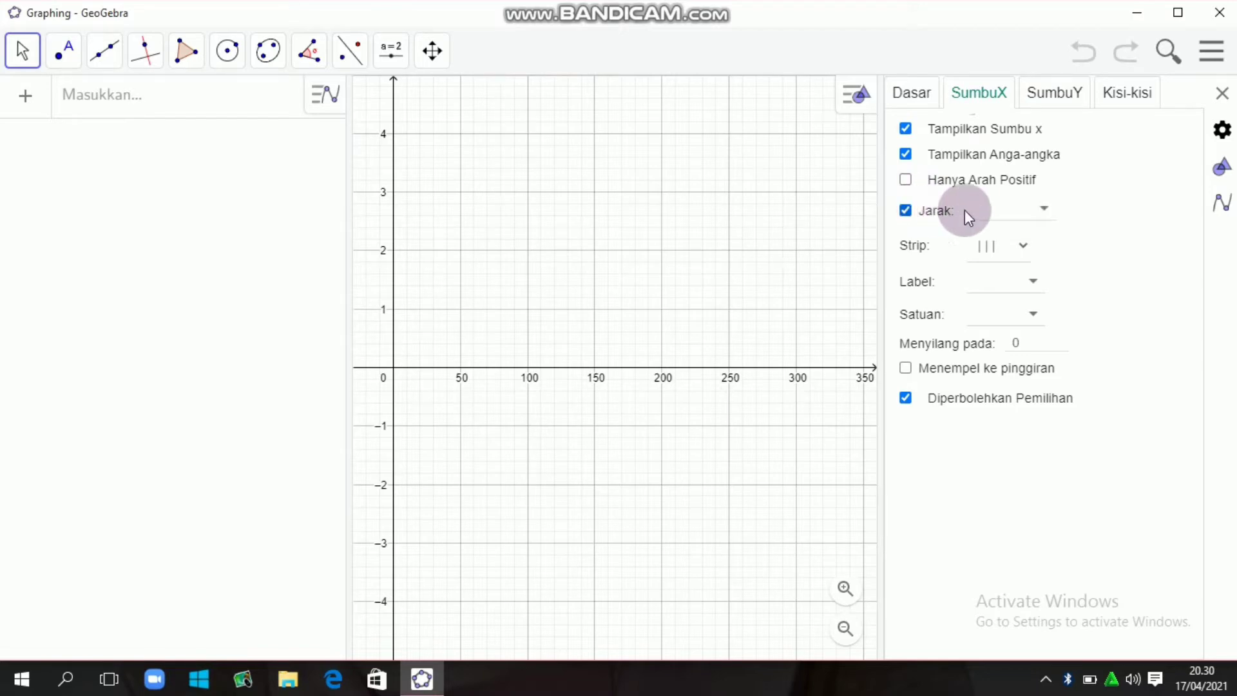
click(999, 209)
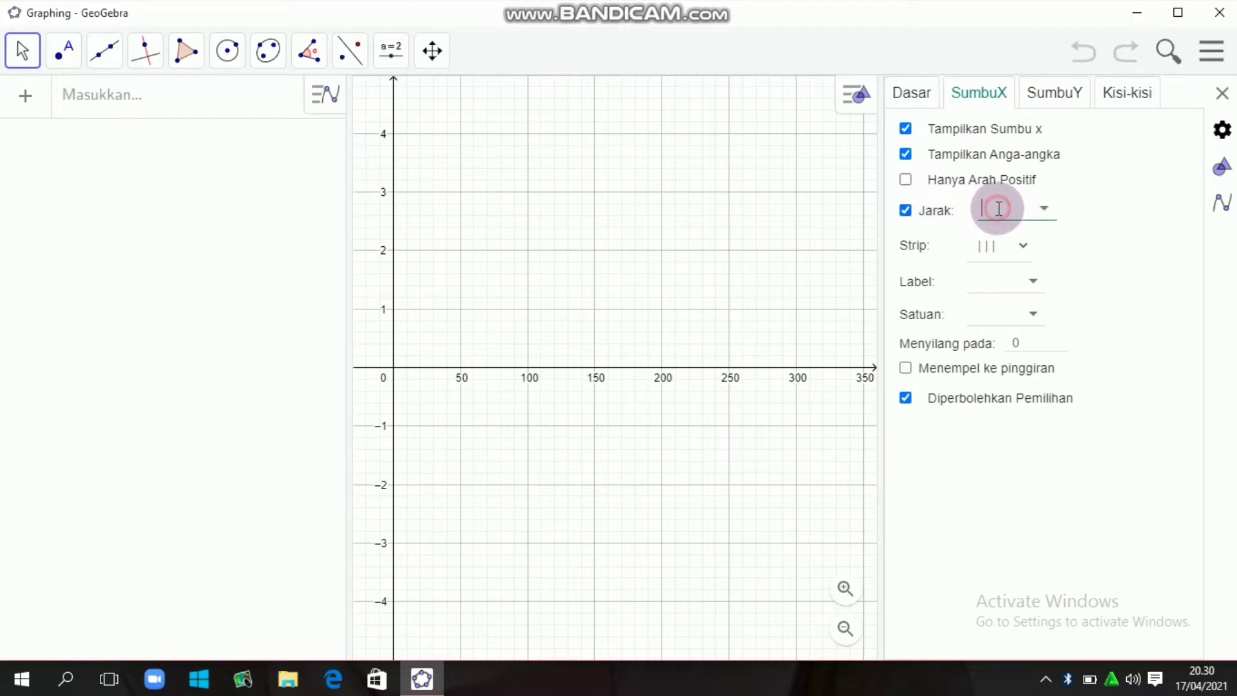
text(30)
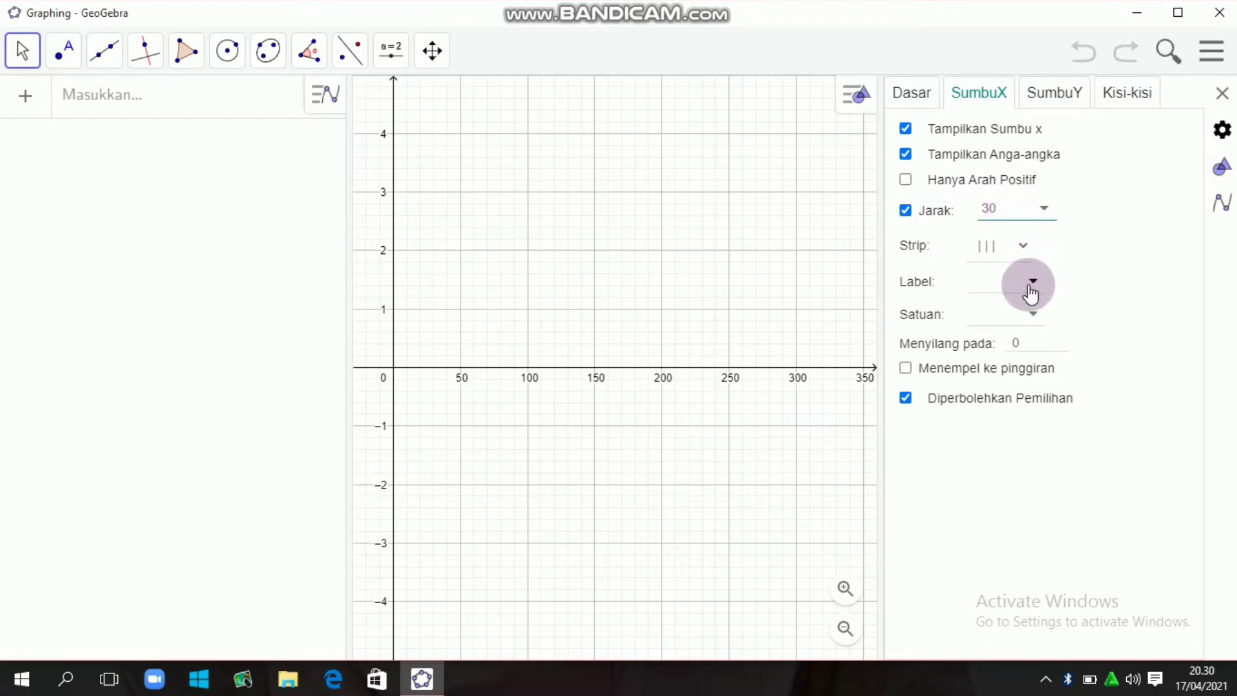
- Label the x-axis x, set its unit to degrees (°), and close the view settings
click(1032, 284)
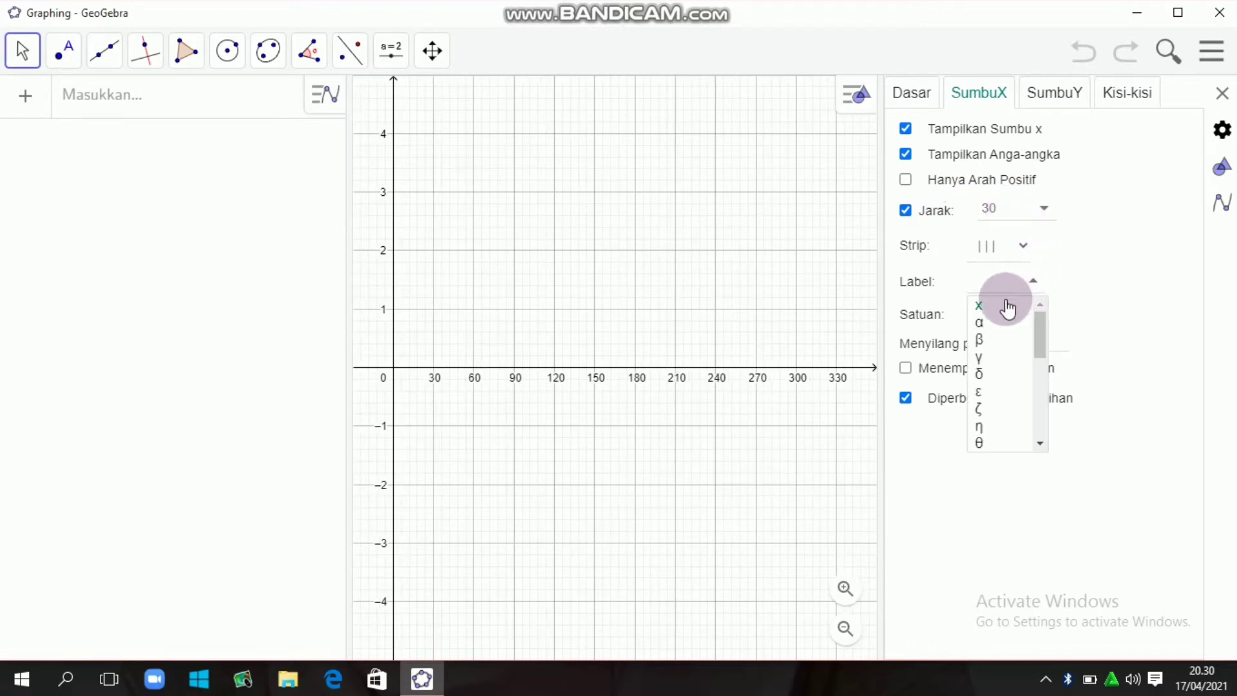
click(1005, 306)
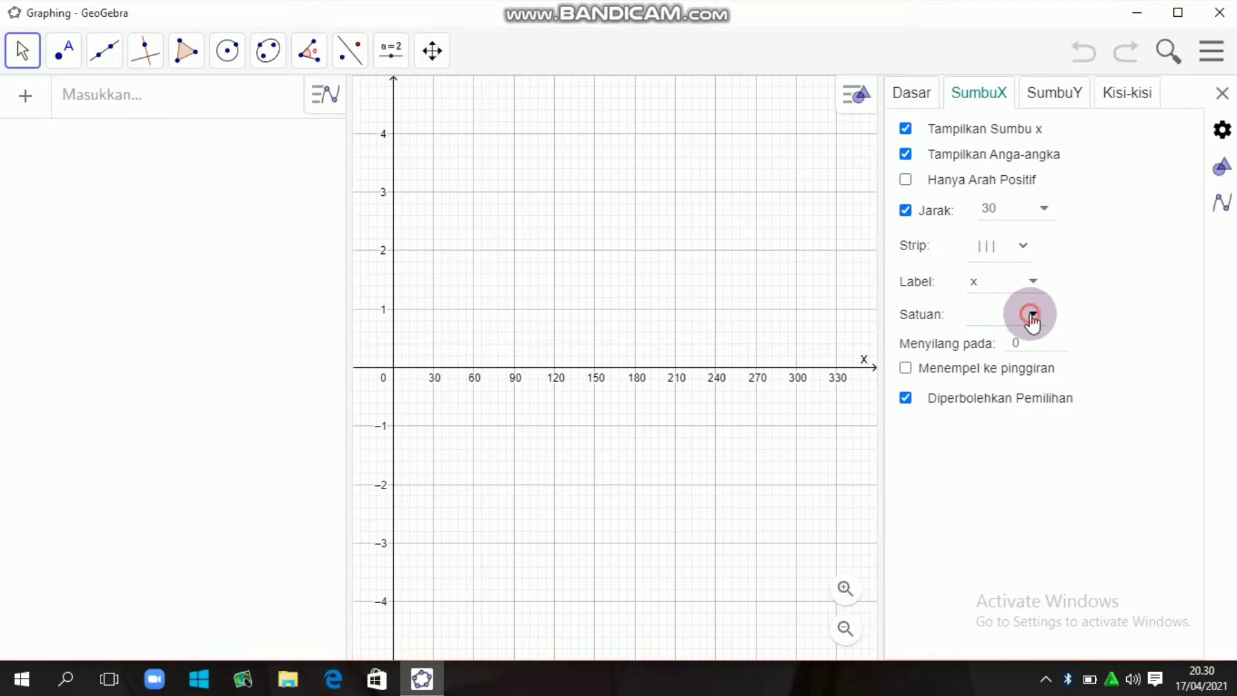
click(1032, 316)
click(1002, 336)
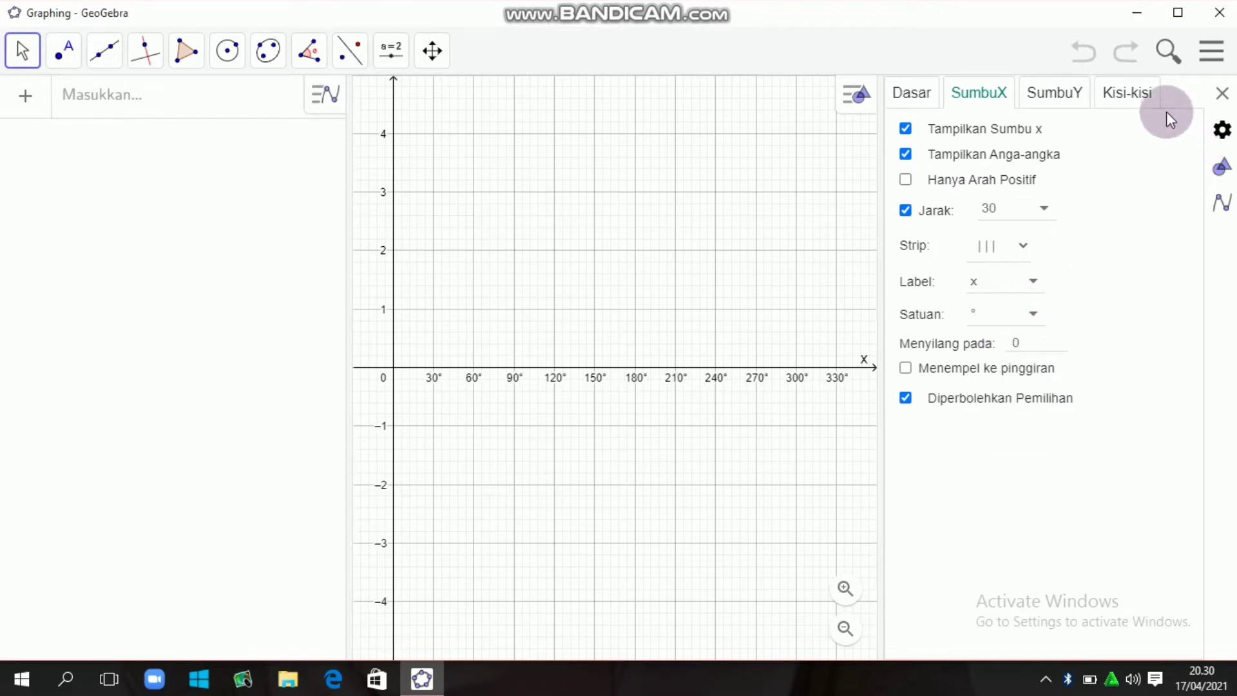
click(1221, 95)
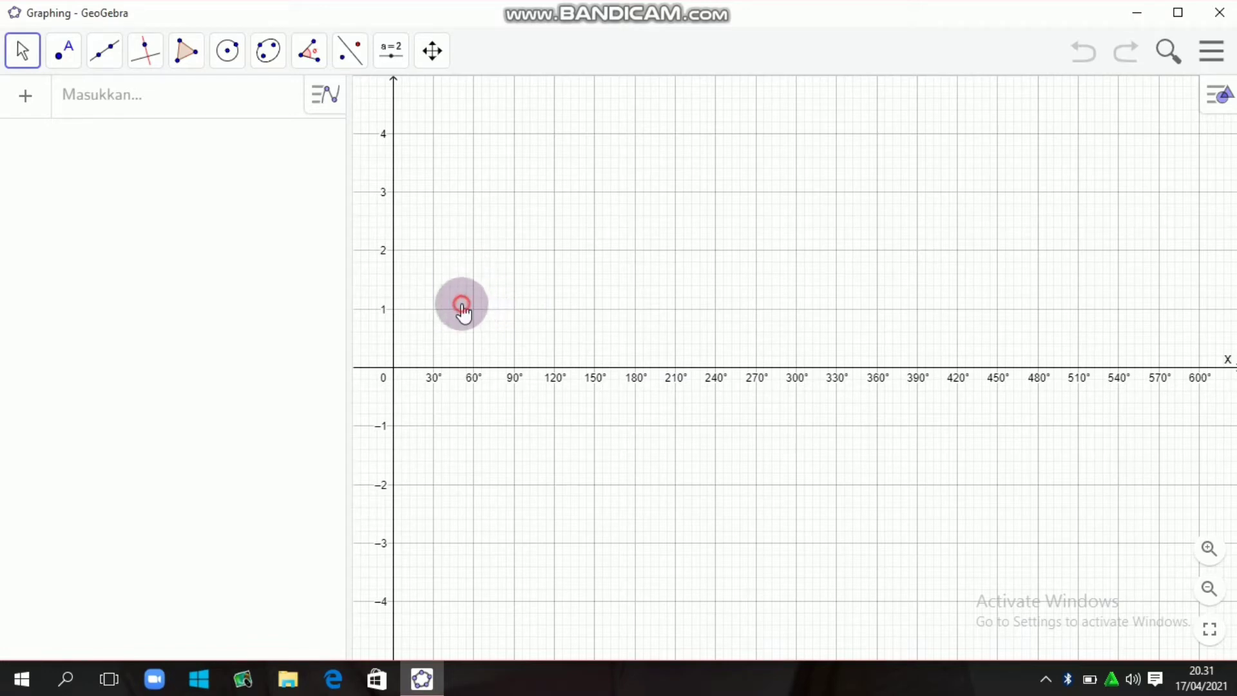
- Stretch the x-axis scale and shift the graph with Geser Tampilan Grafik so it spans about -58° to 402°
mouse_move(462, 305)
mouse_down()
mouse_move(543, 326)
mouse_move(463, 308)
mouse_up()
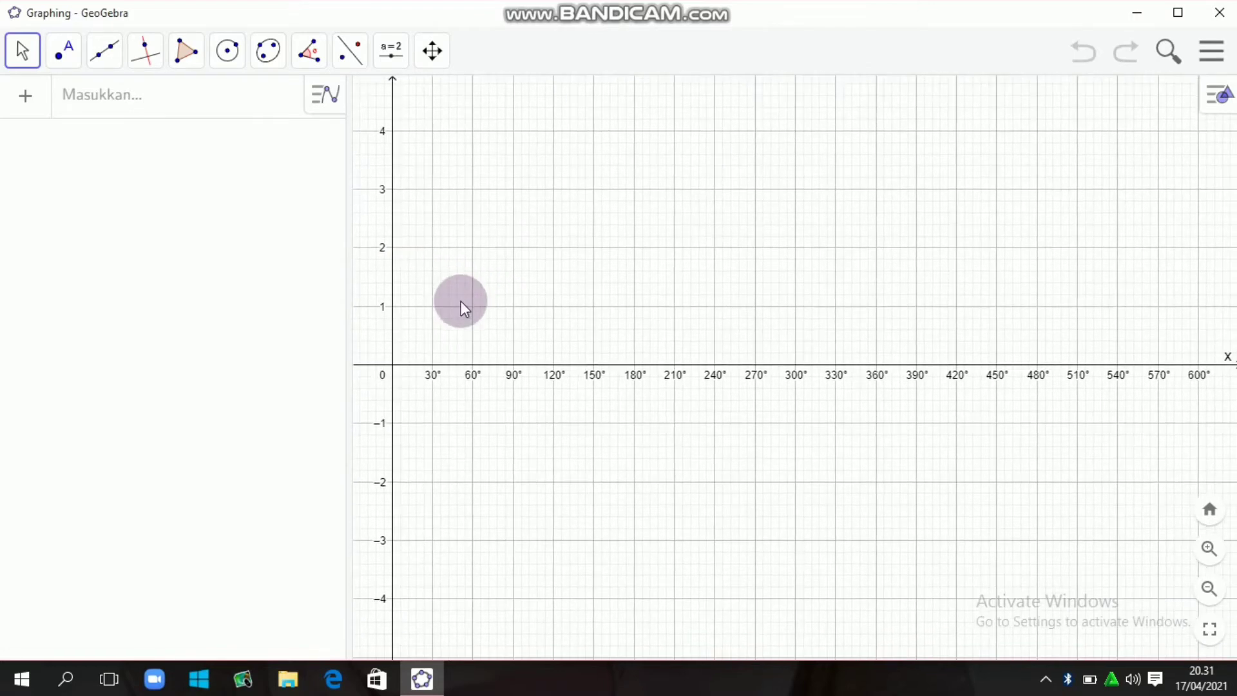
click(430, 51)
click(485, 121)
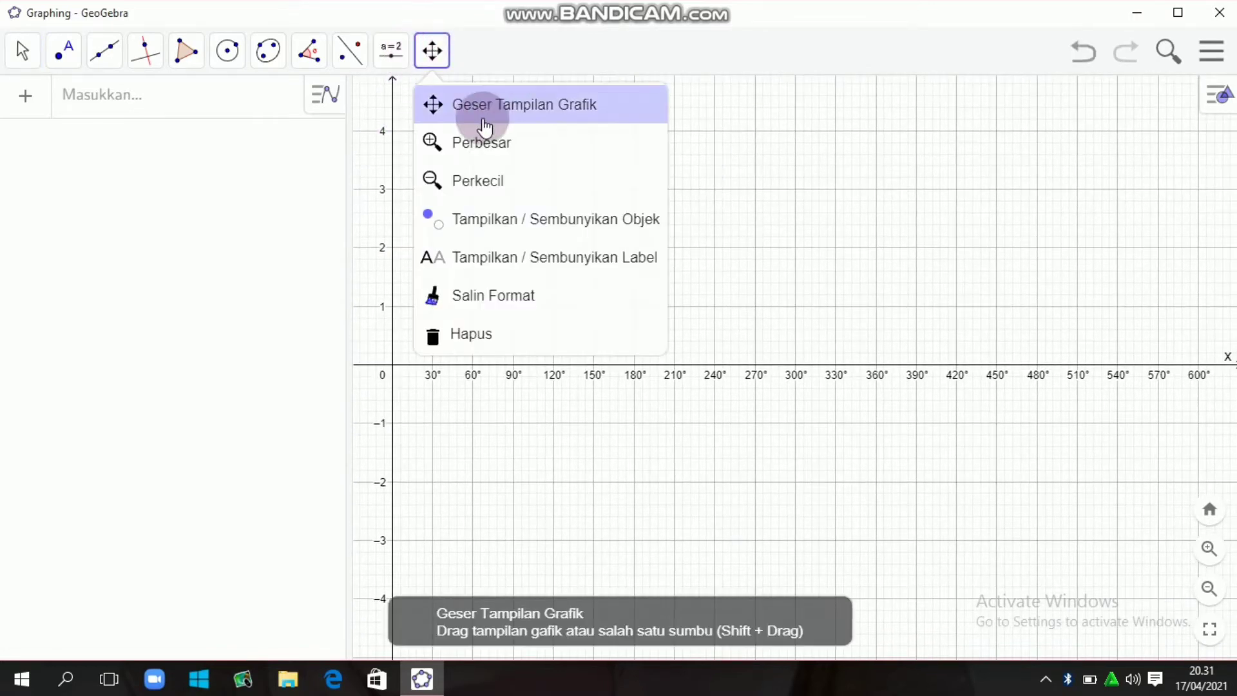
click(484, 124)
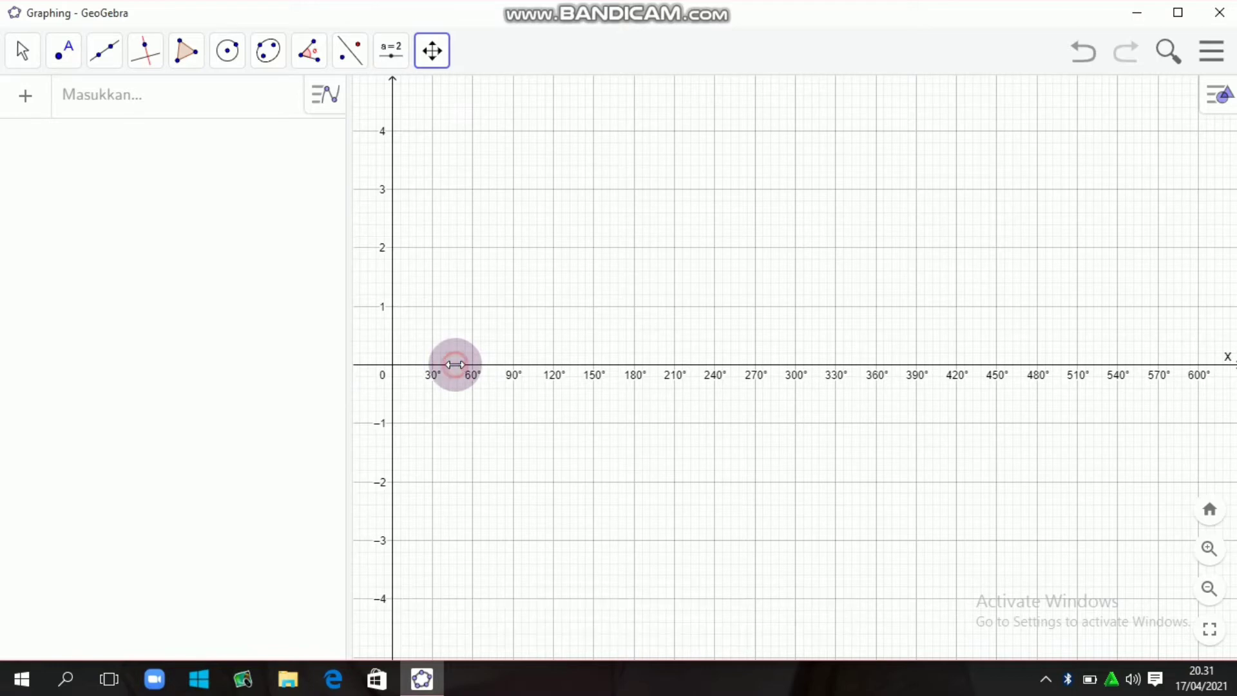
drag(455, 362, 484, 372)
drag(419, 423, 495, 442)
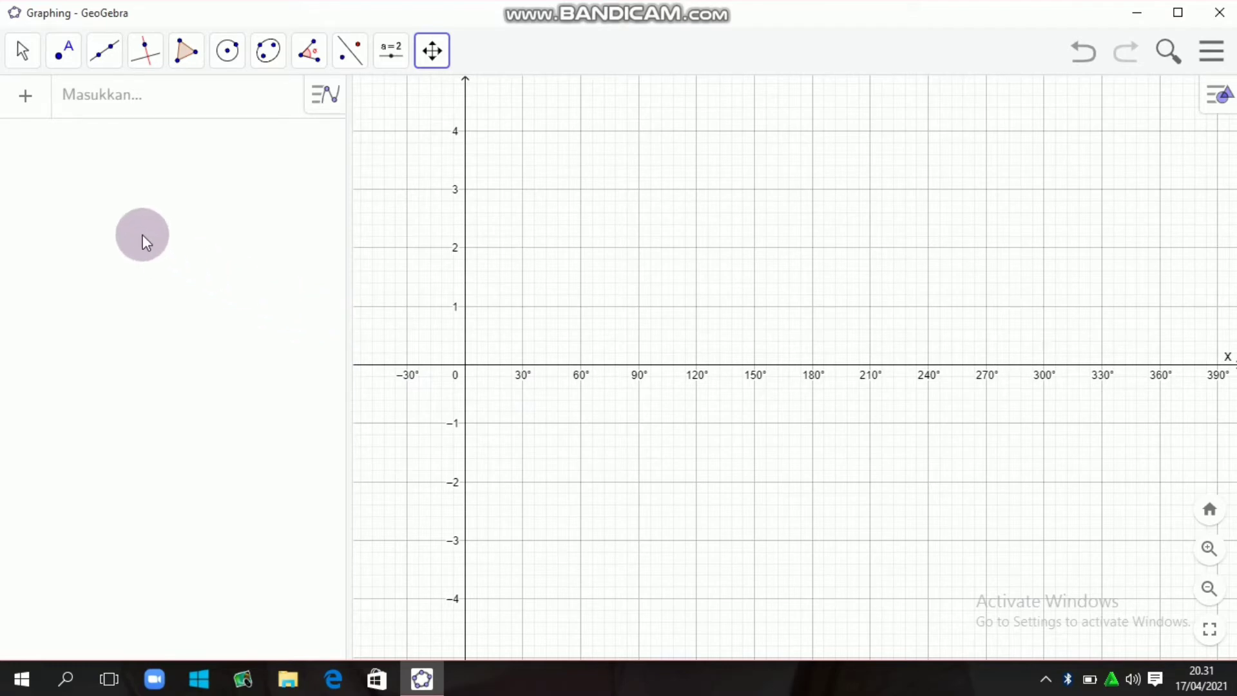
- Enter the function f(x) = sin(x) as a new algebra expression
click(124, 108)
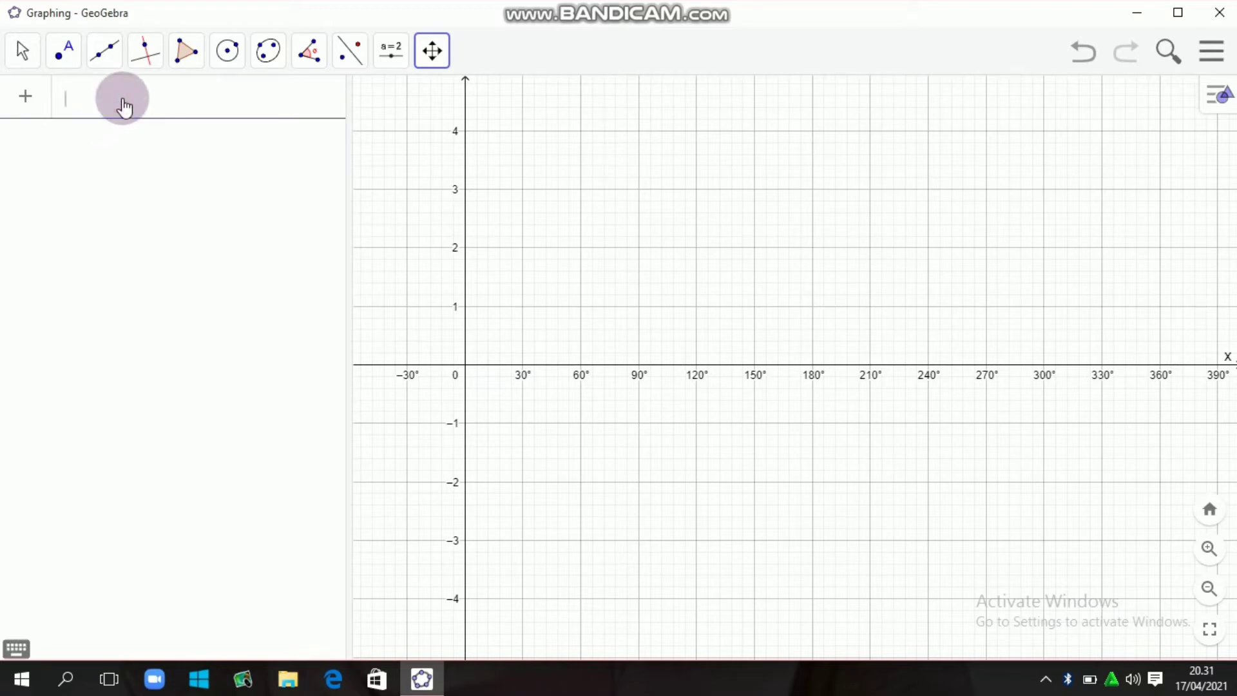
text(f(x))
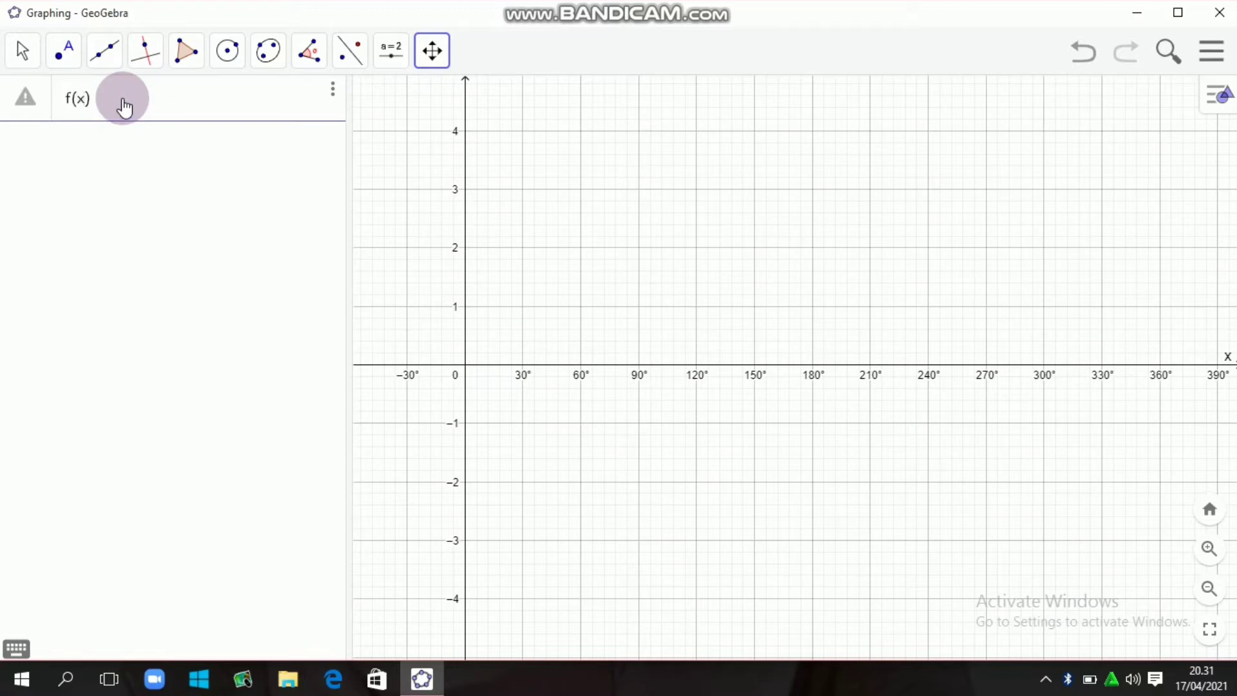
click(115, 99)
text(= sin(x)
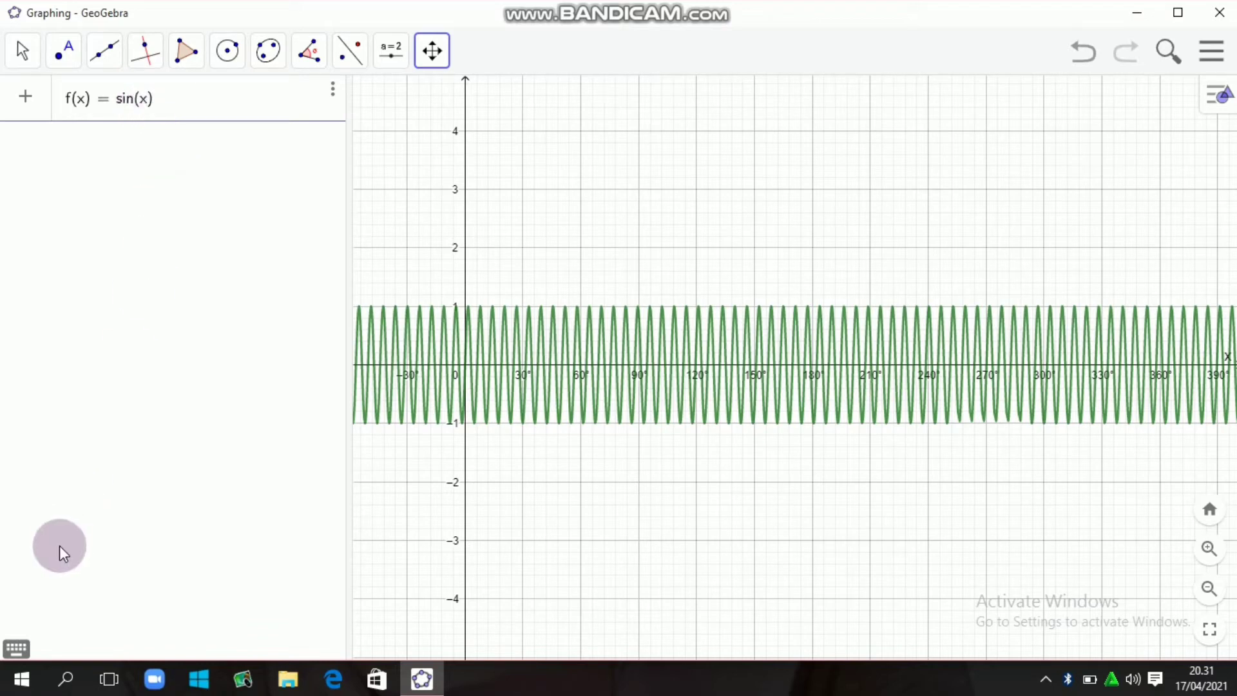
- Add the degree symbol after x so the function reads f(x) = sin(x°), and confirm it
click(17, 649)
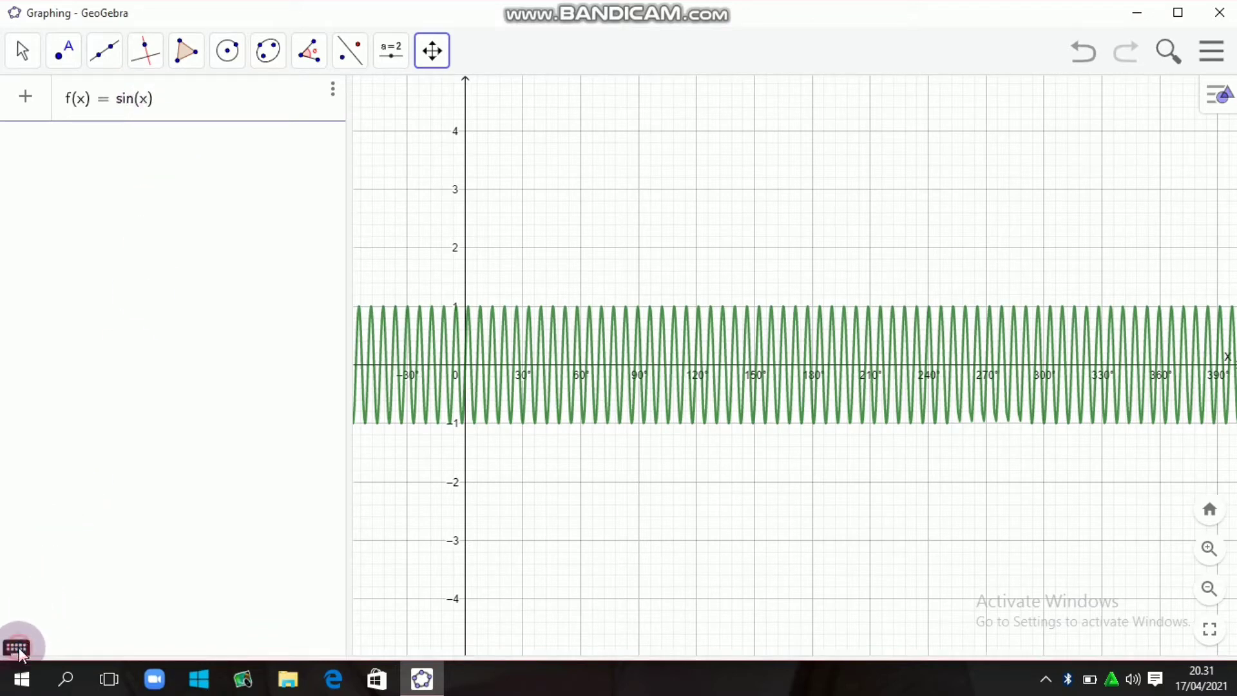
click(406, 474)
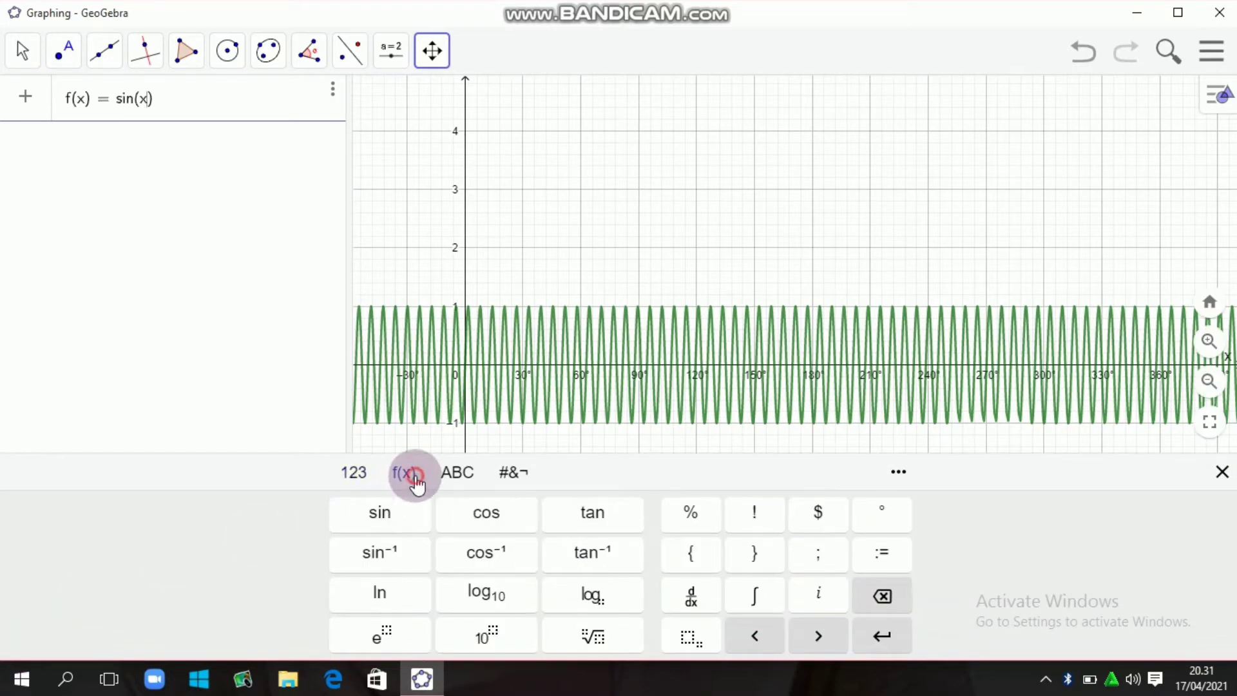
click(879, 519)
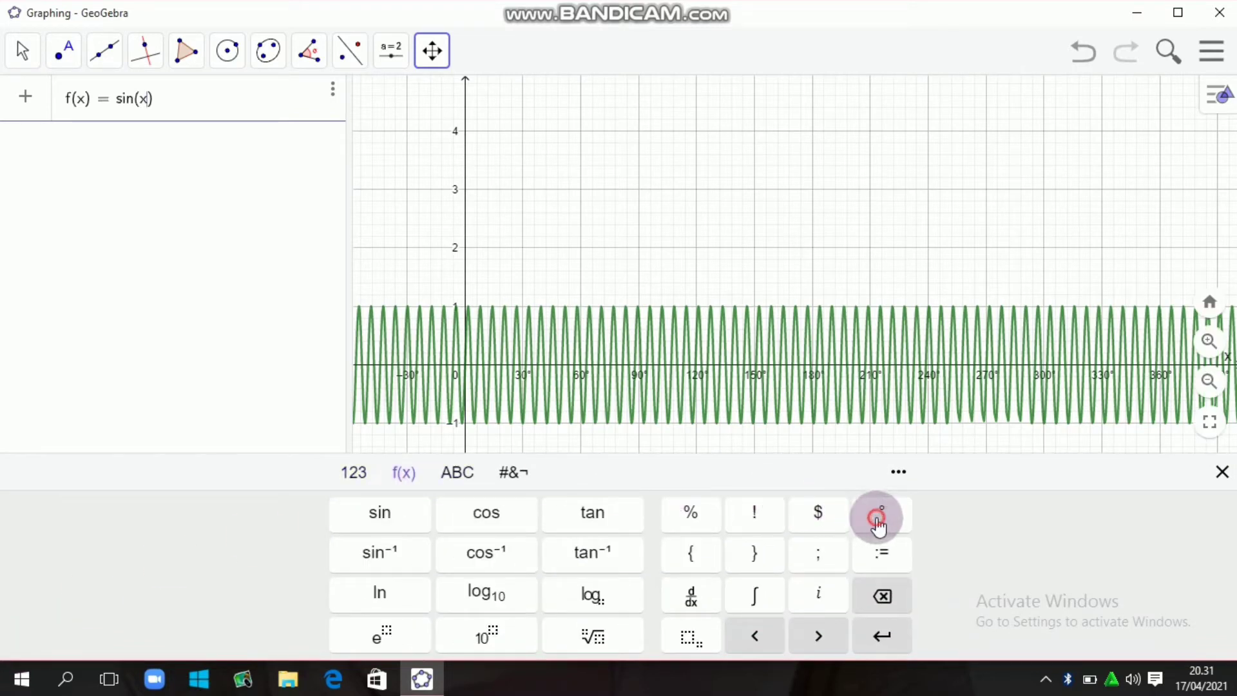
click(182, 111)
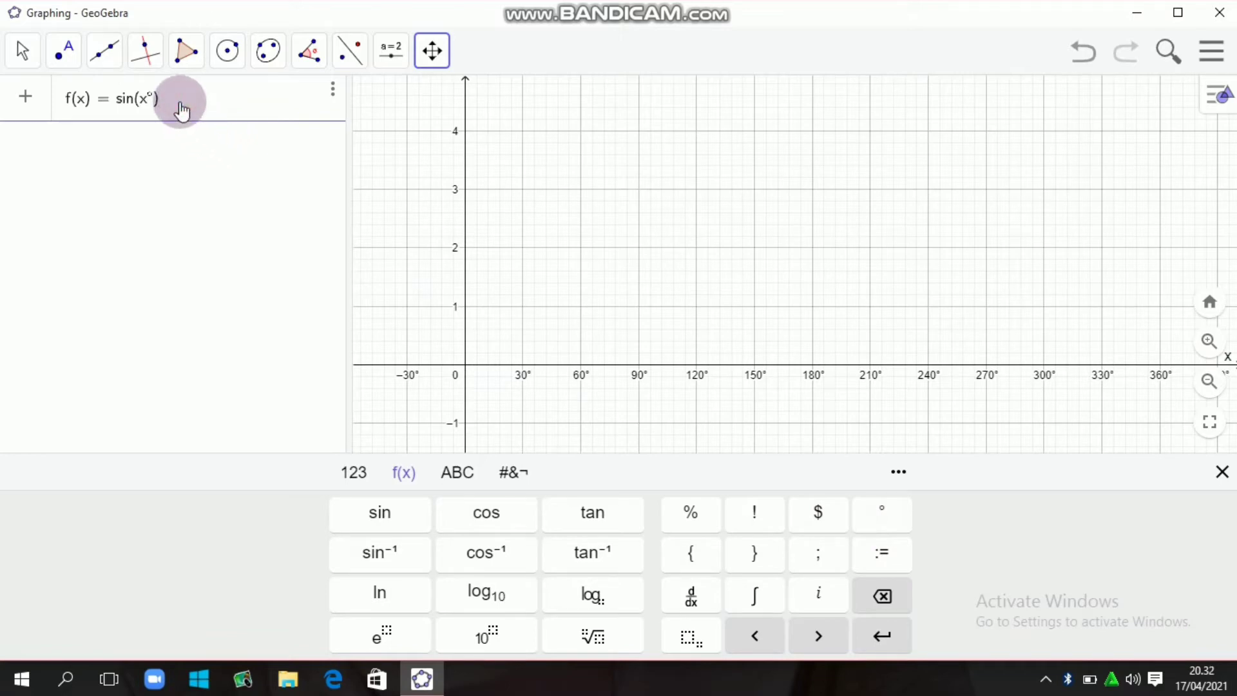
key(Return)
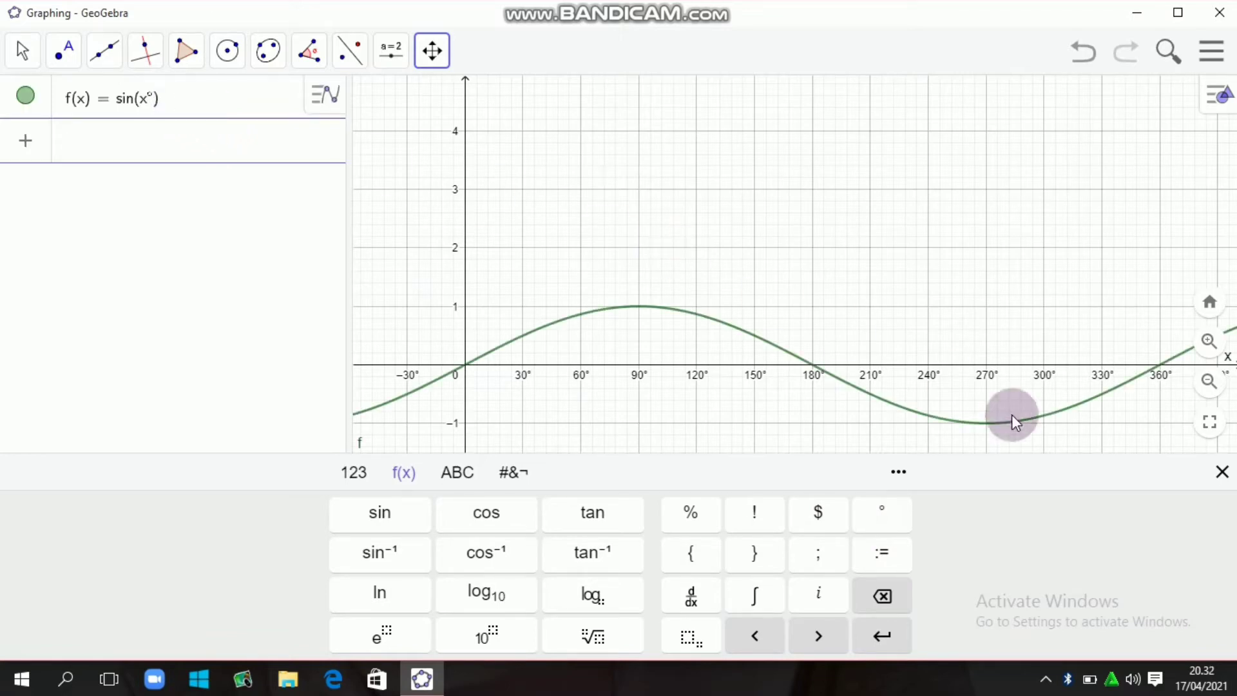
click(1221, 473)
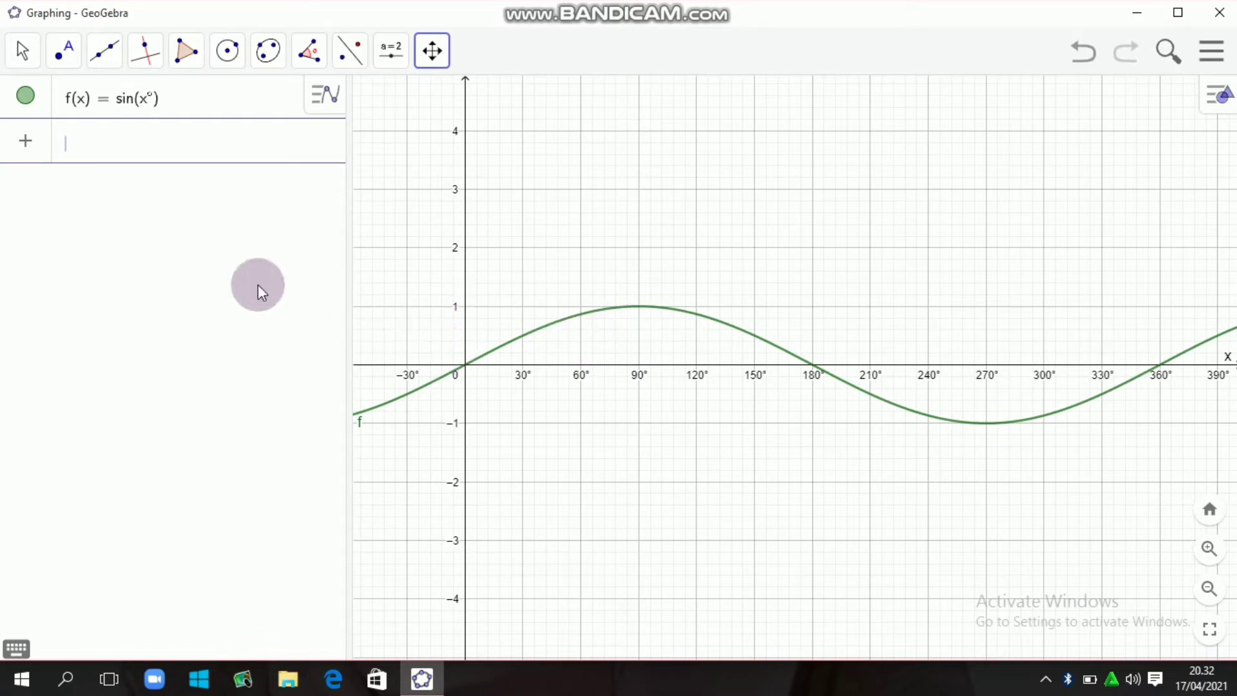
- Mark the maximum and minimum points of the sine curve with the Extremum tool
click(64, 57)
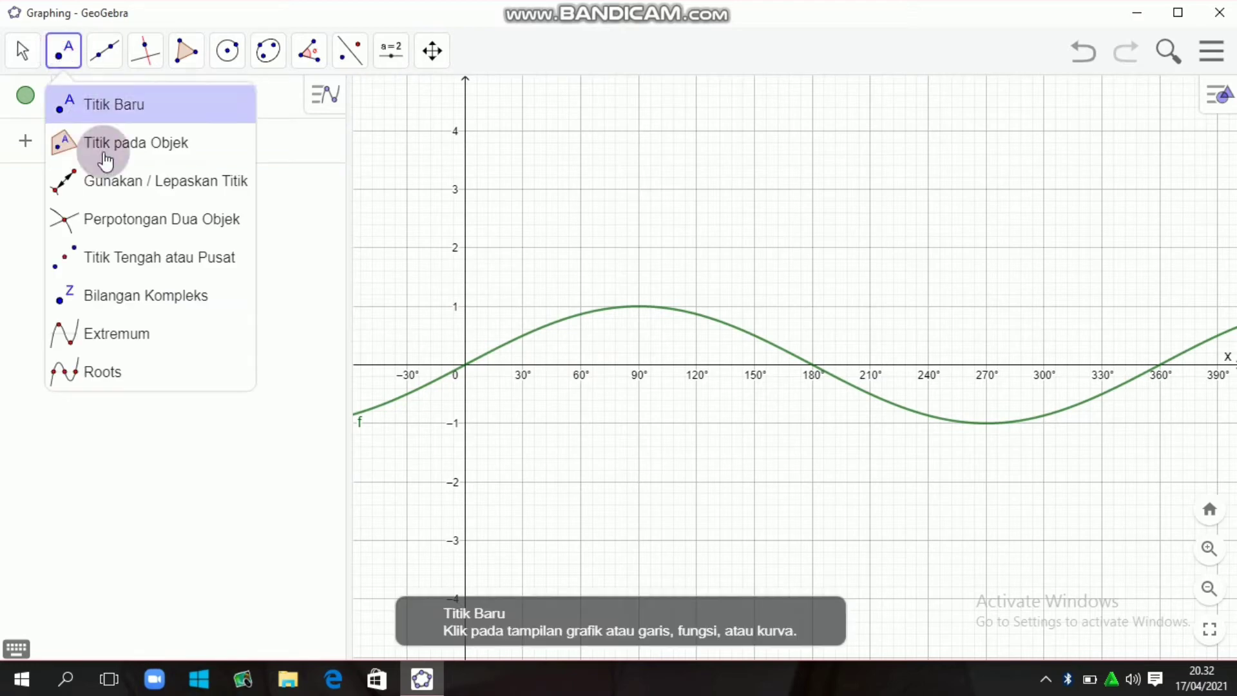
click(123, 259)
click(119, 295)
click(127, 334)
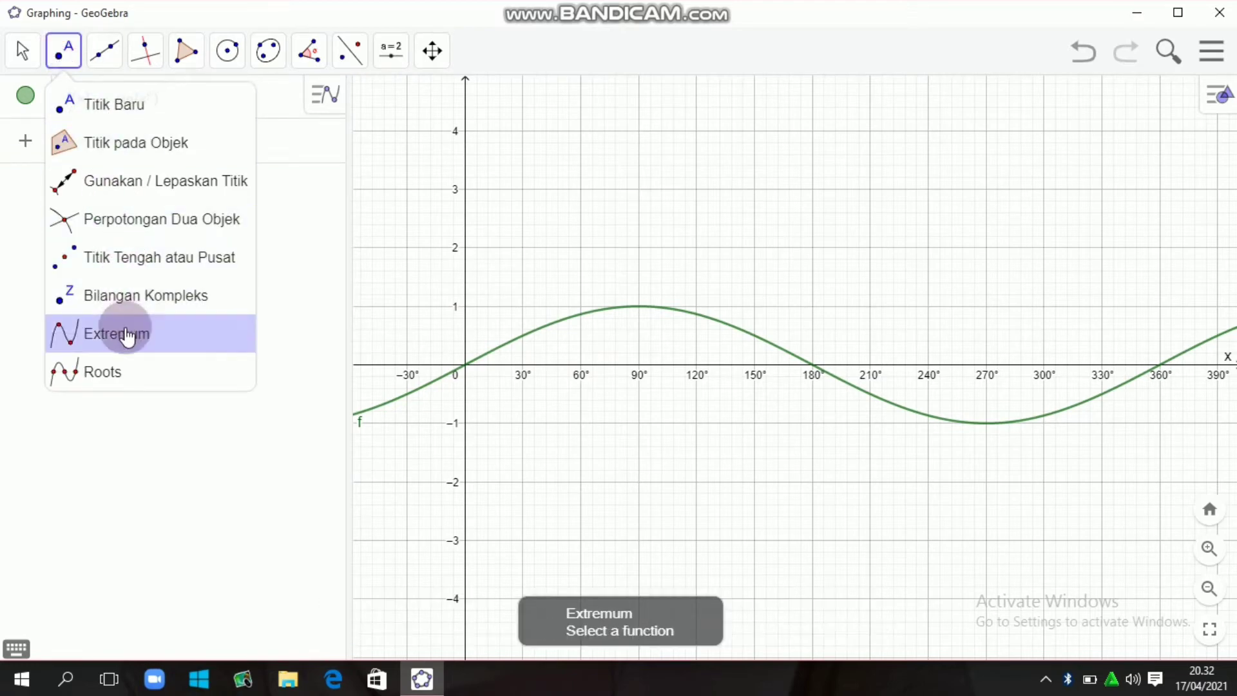
click(625, 309)
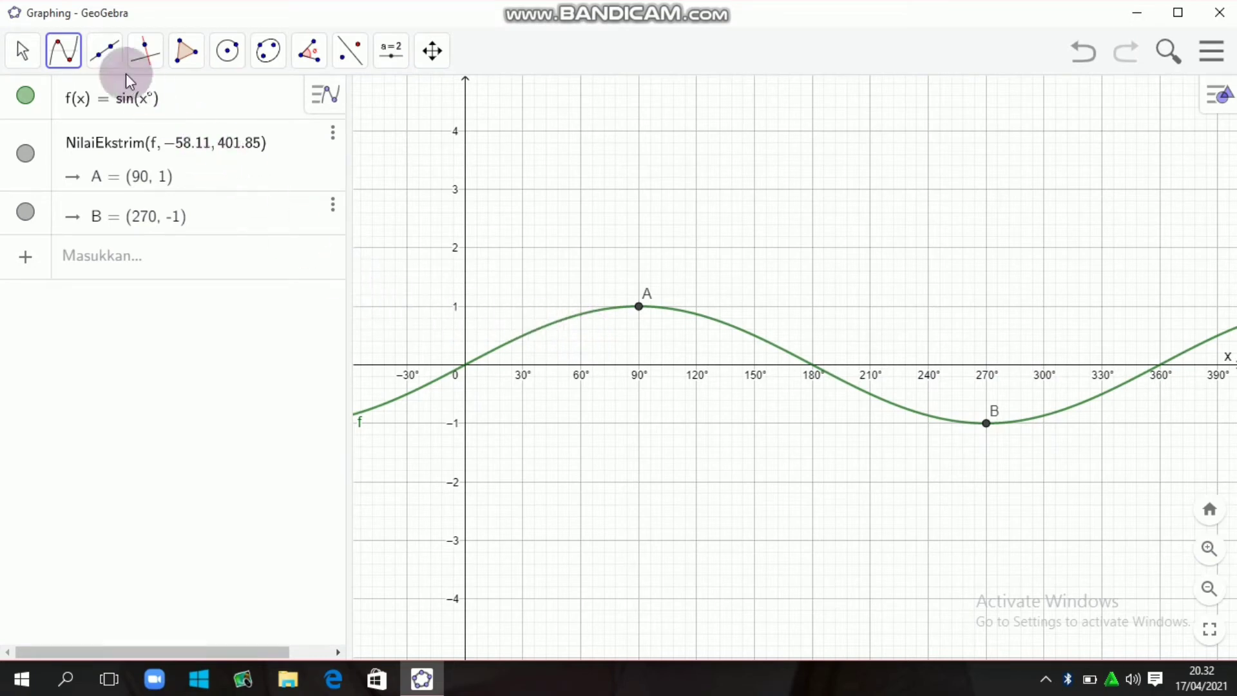
- Mark the x-axis intersections of the sine curve with the Roots tool
click(63, 50)
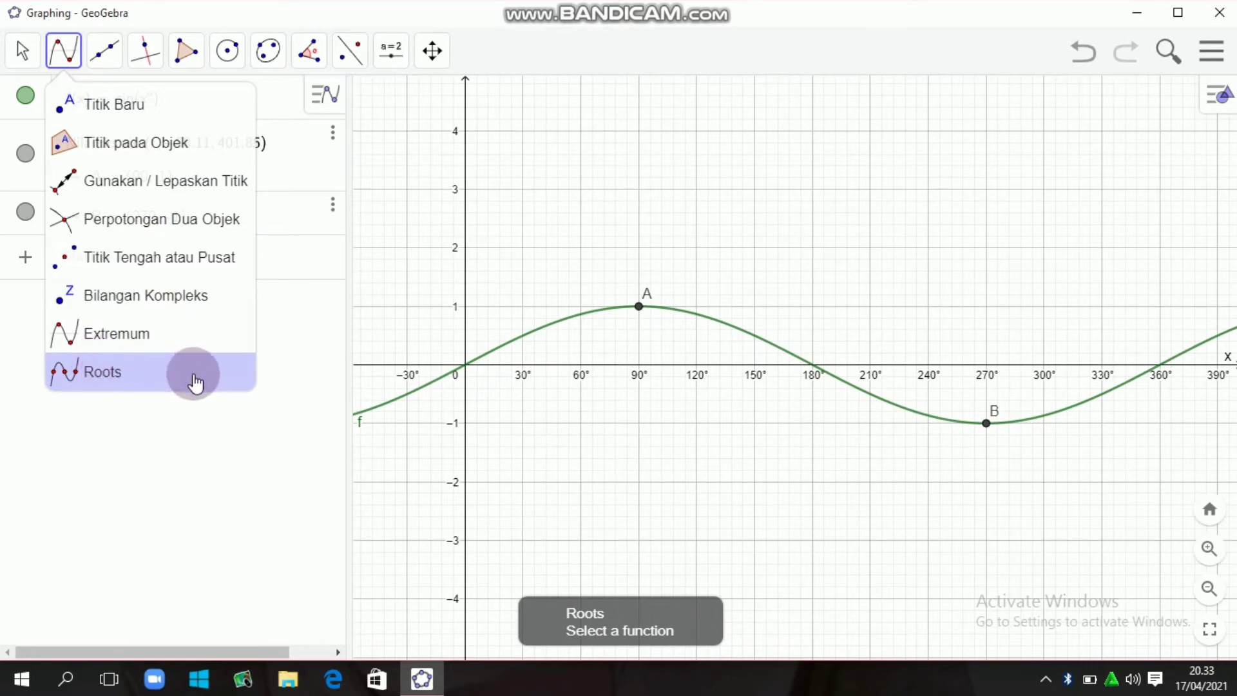
click(167, 378)
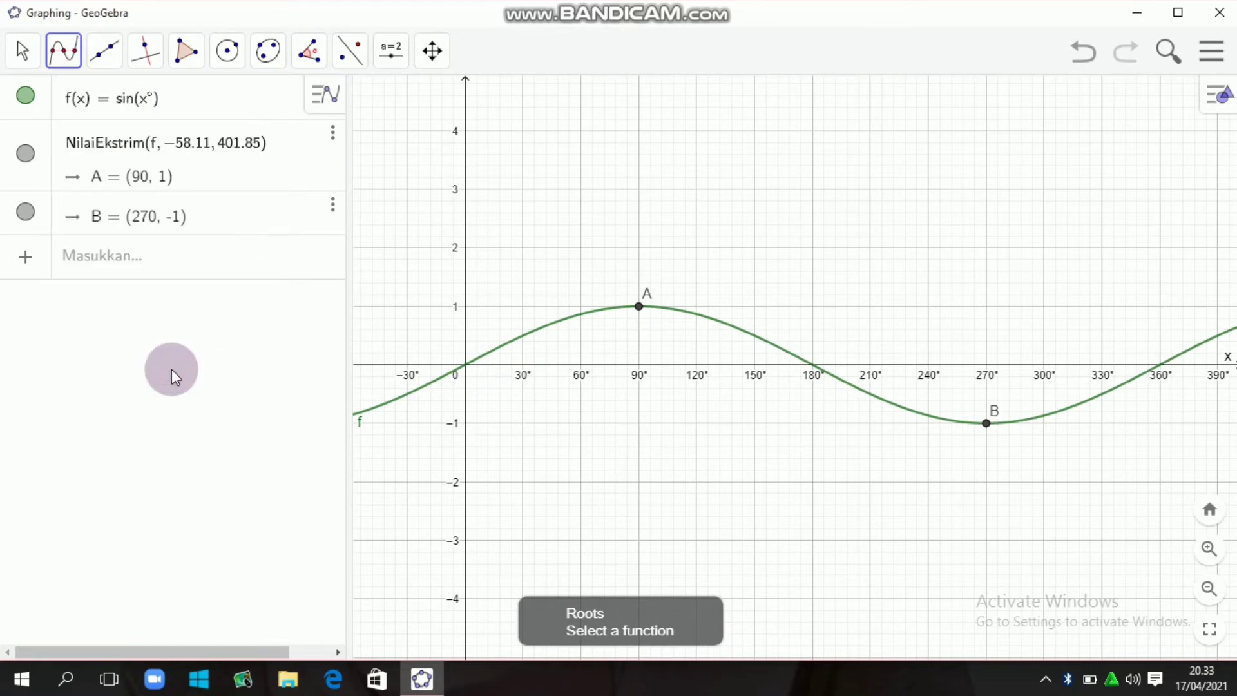
click(522, 344)
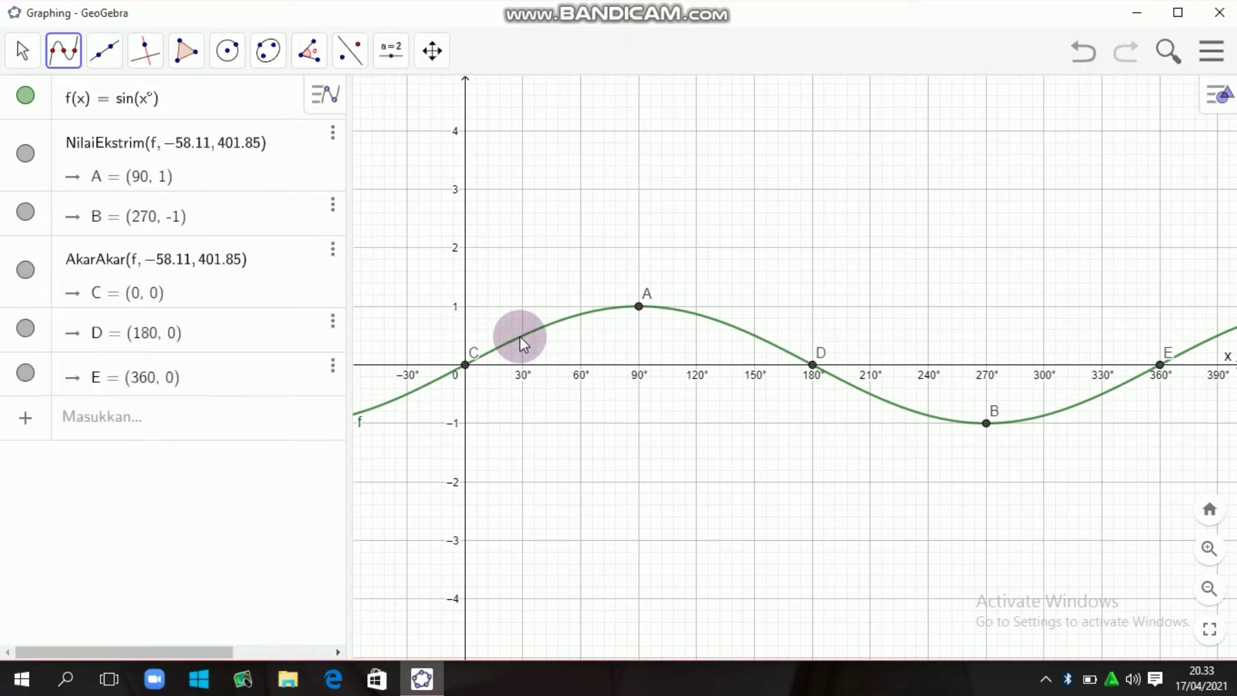
- Leave the Roots tool and set the label of maximum point A to show its name and value
key(Escape)
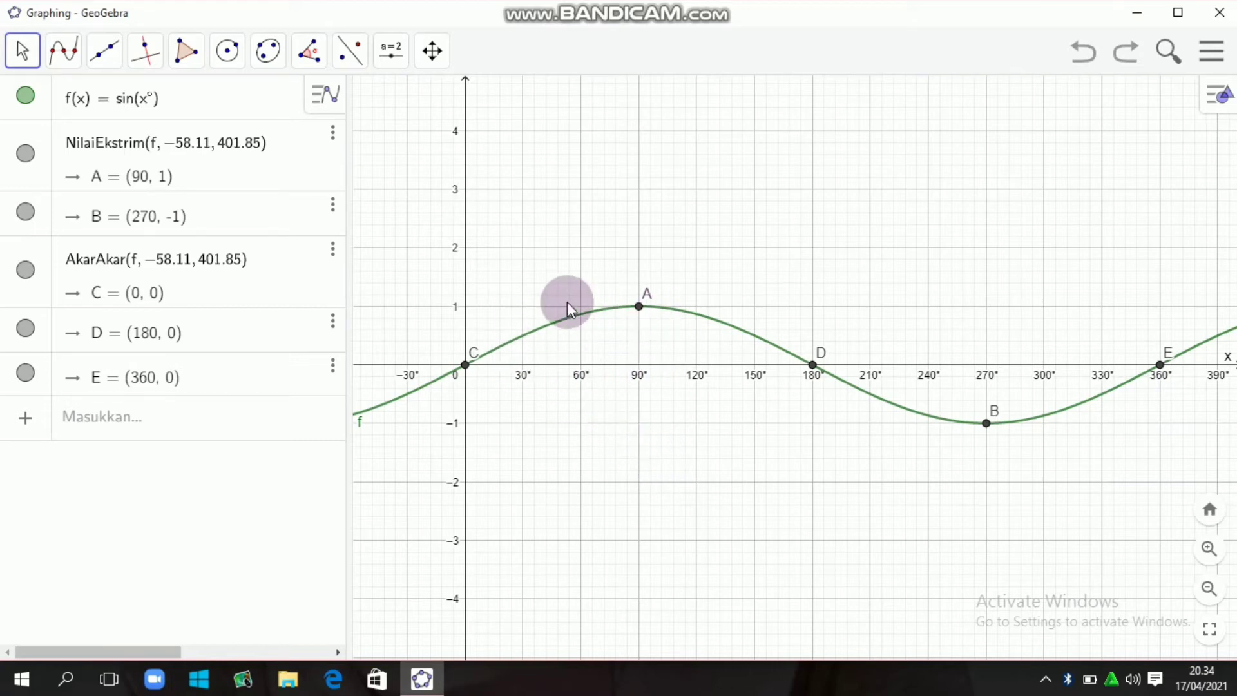
click(639, 307)
right_click(638, 308)
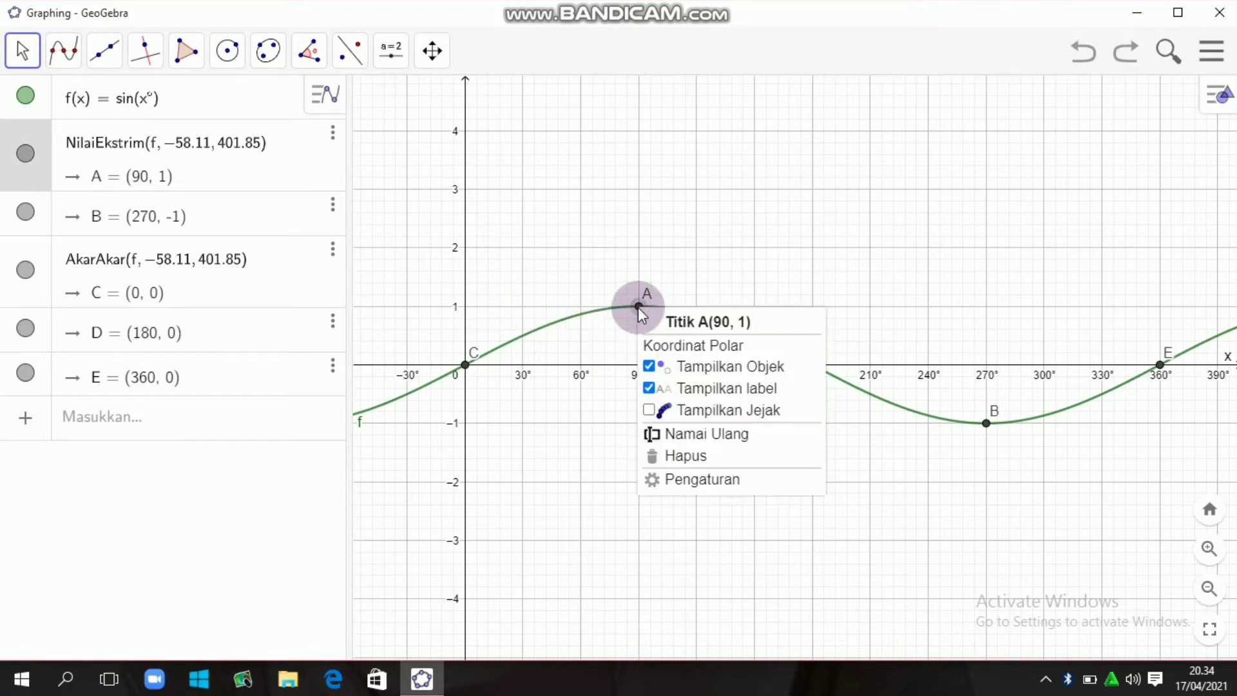
click(696, 482)
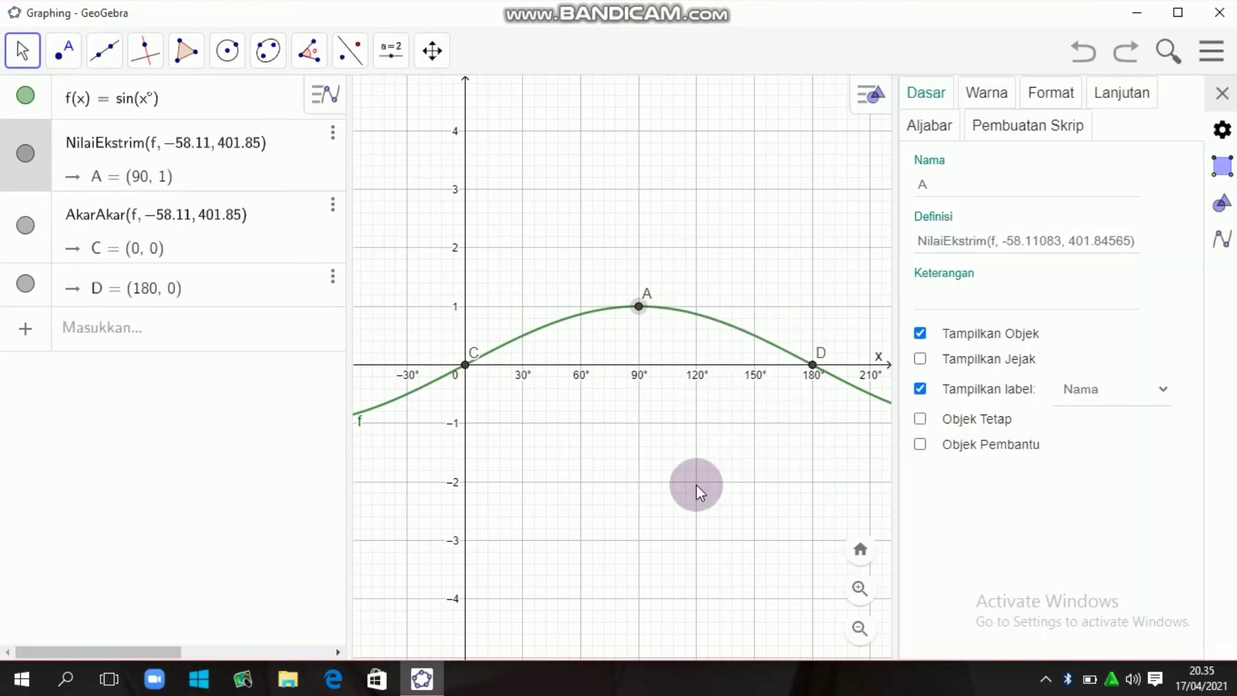
click(1108, 398)
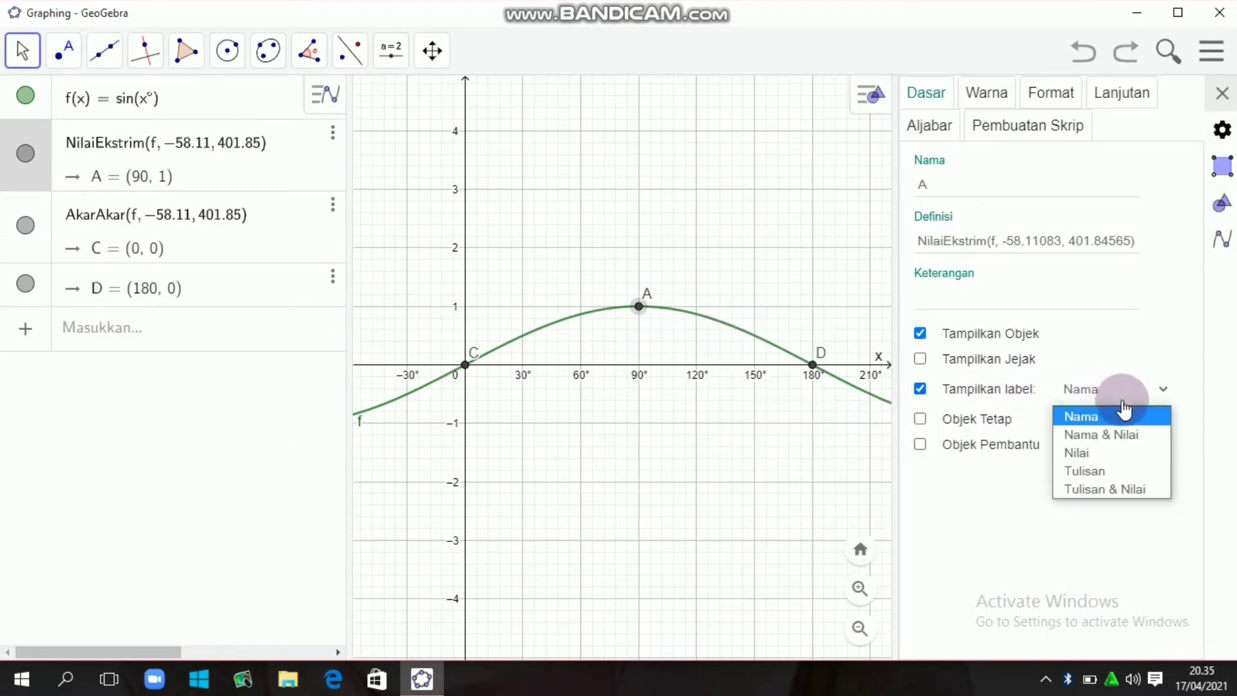
click(1104, 435)
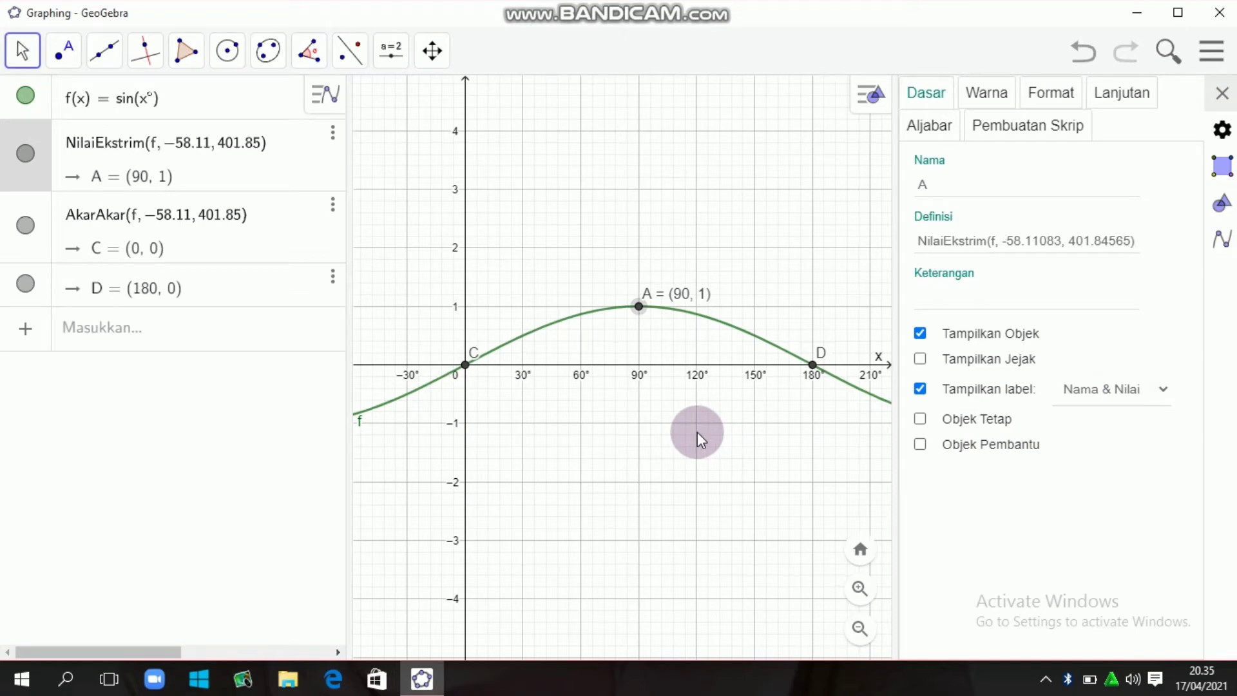
- Set the labels of root points C and D to show name and value, and close the settings
click(466, 379)
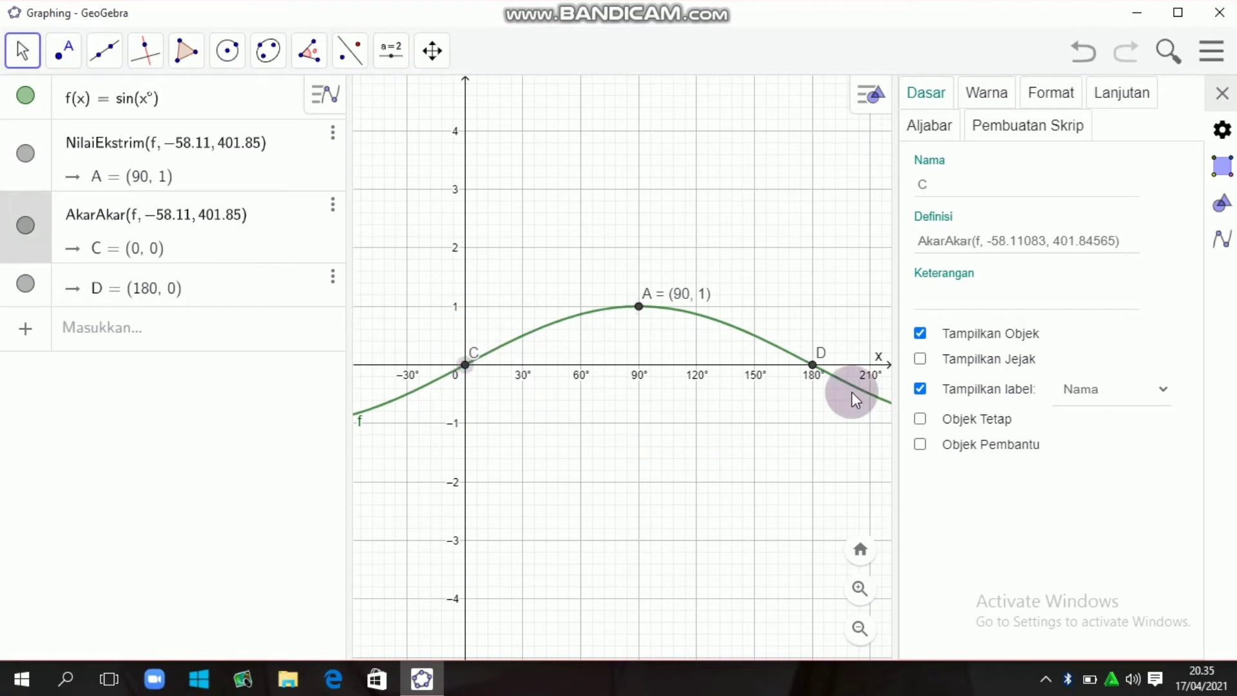
click(1104, 406)
click(1105, 441)
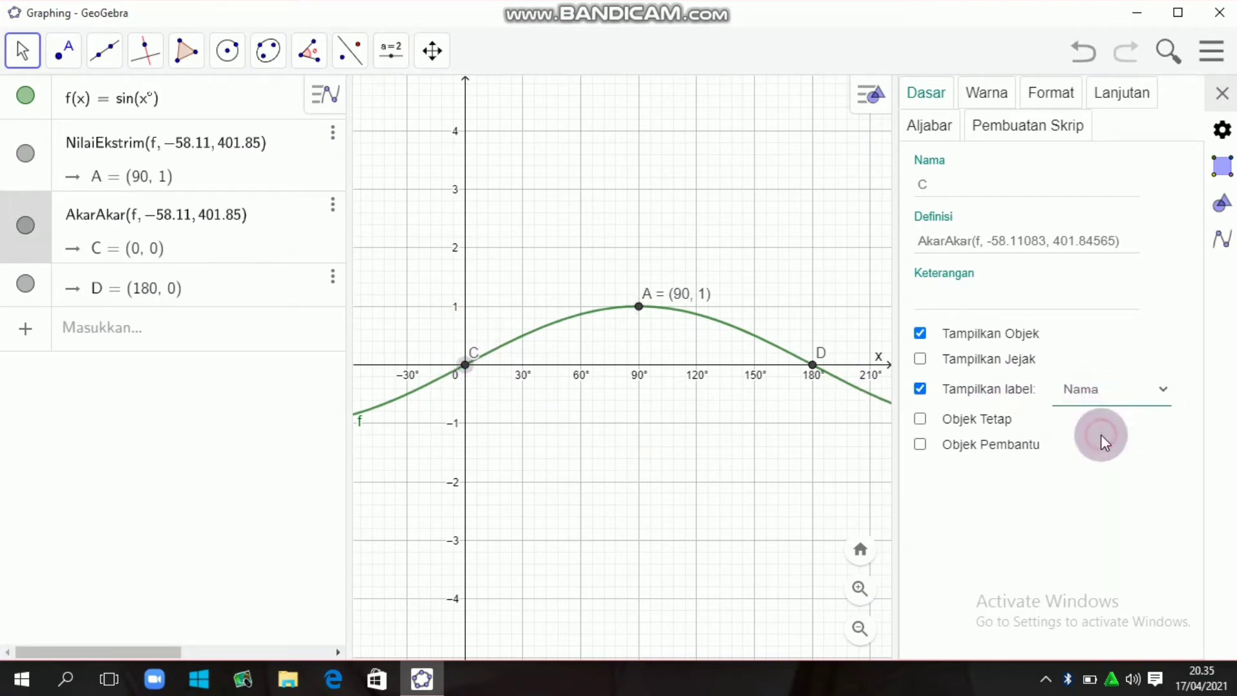
click(813, 365)
click(1037, 416)
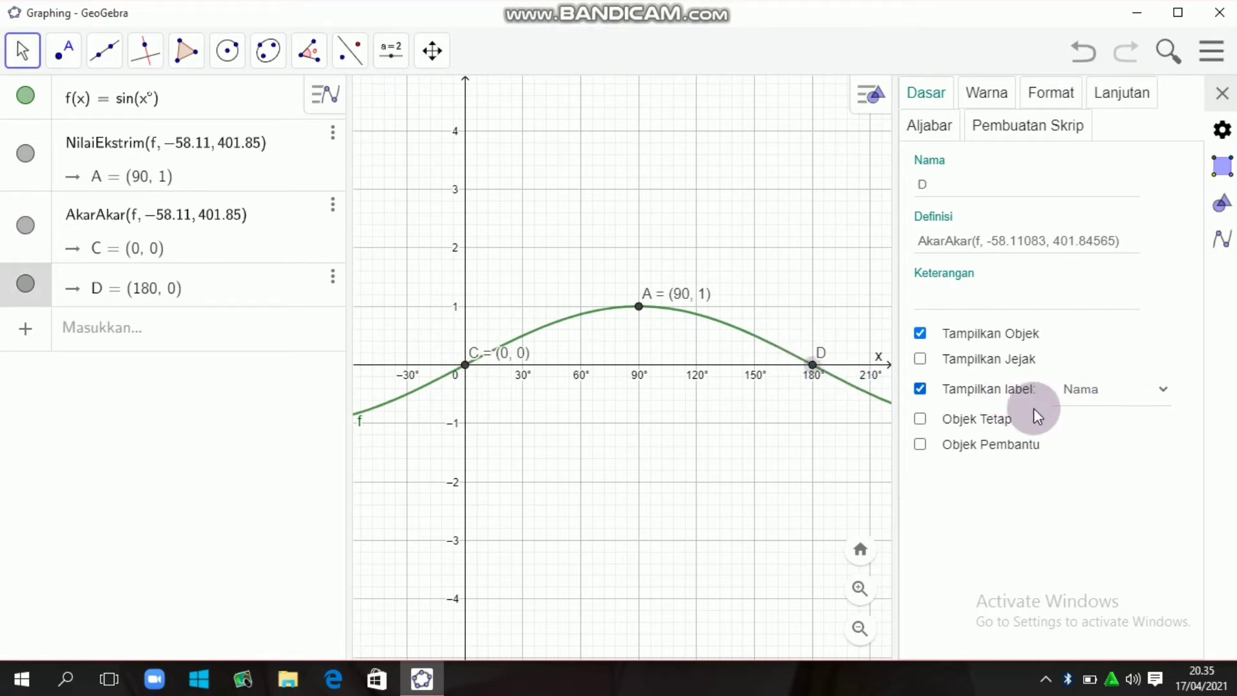
click(1104, 389)
click(1105, 437)
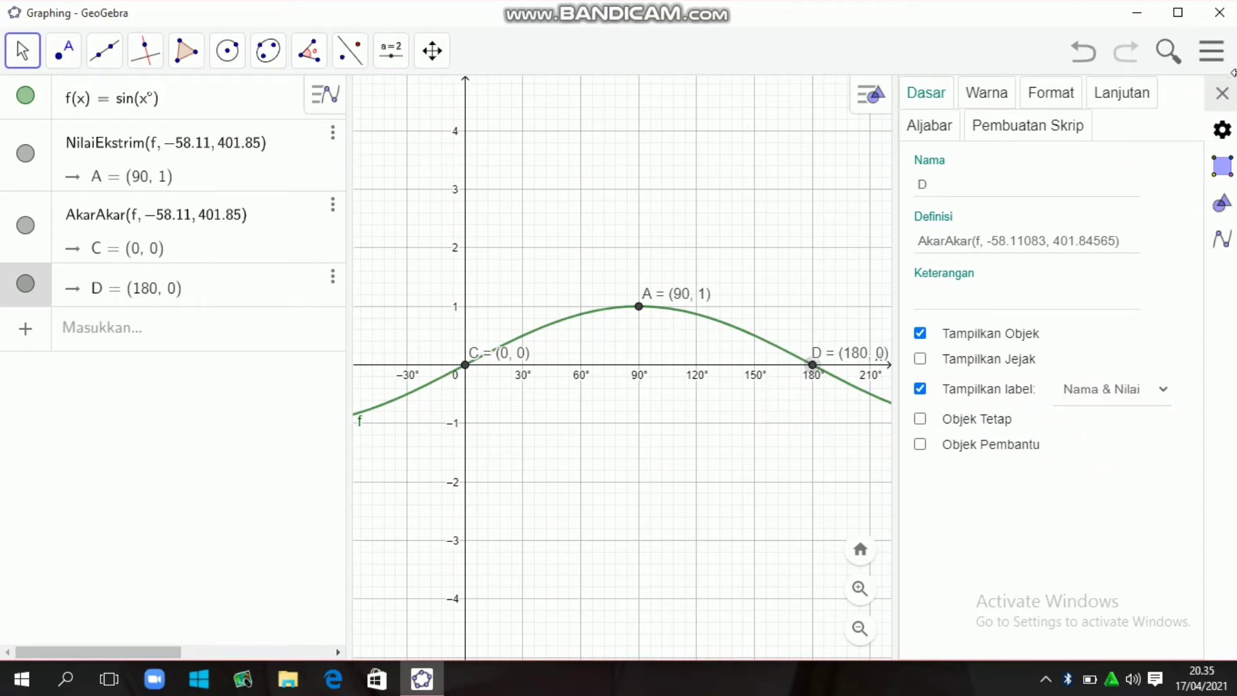
click(1223, 94)
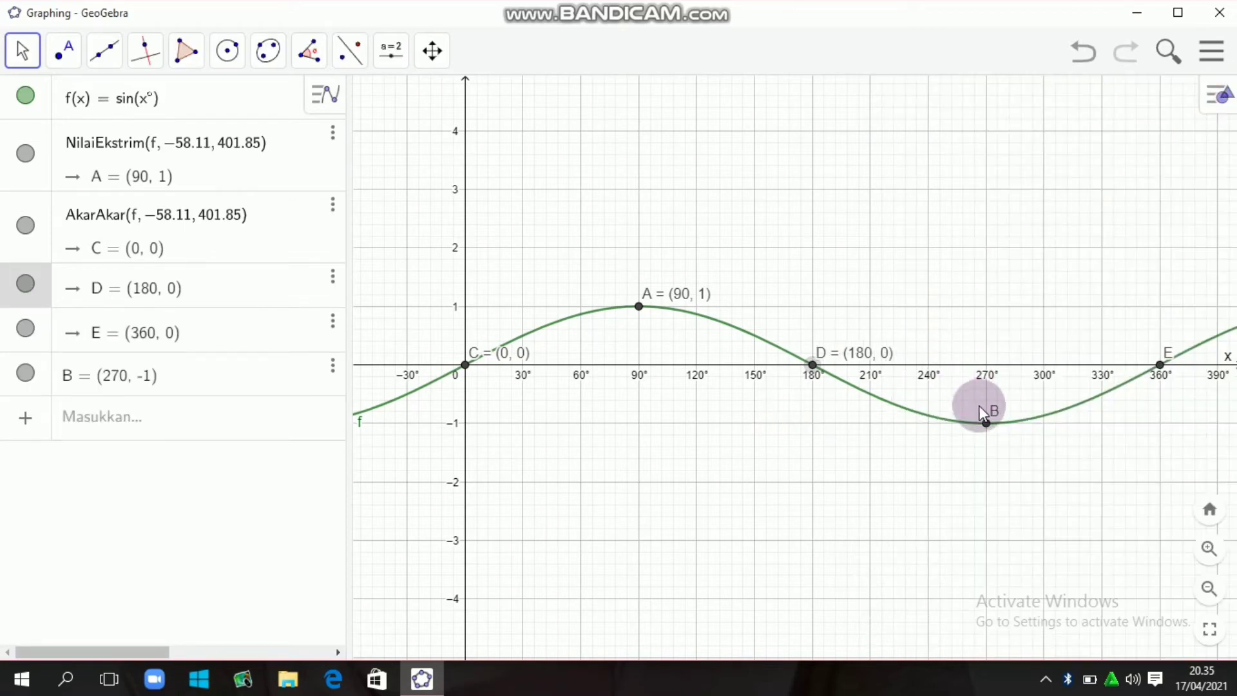
- Set the label of minimum point B to show its name and value, and close the settings
click(986, 423)
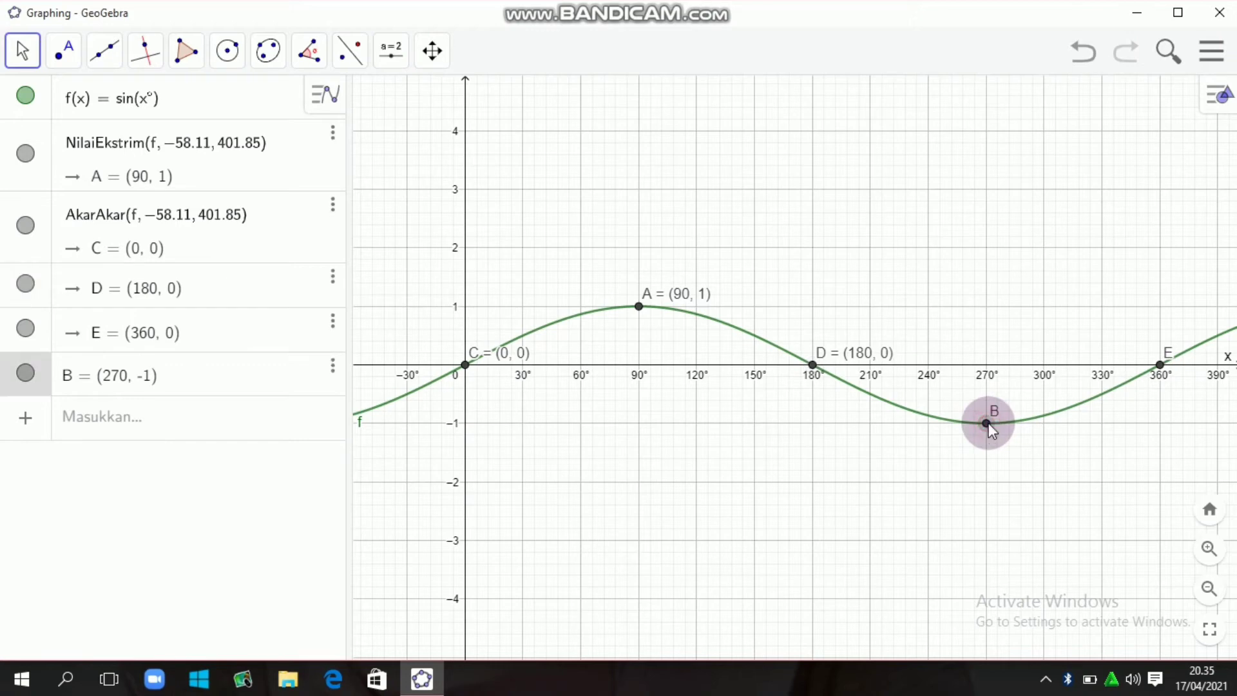
right_click(987, 423)
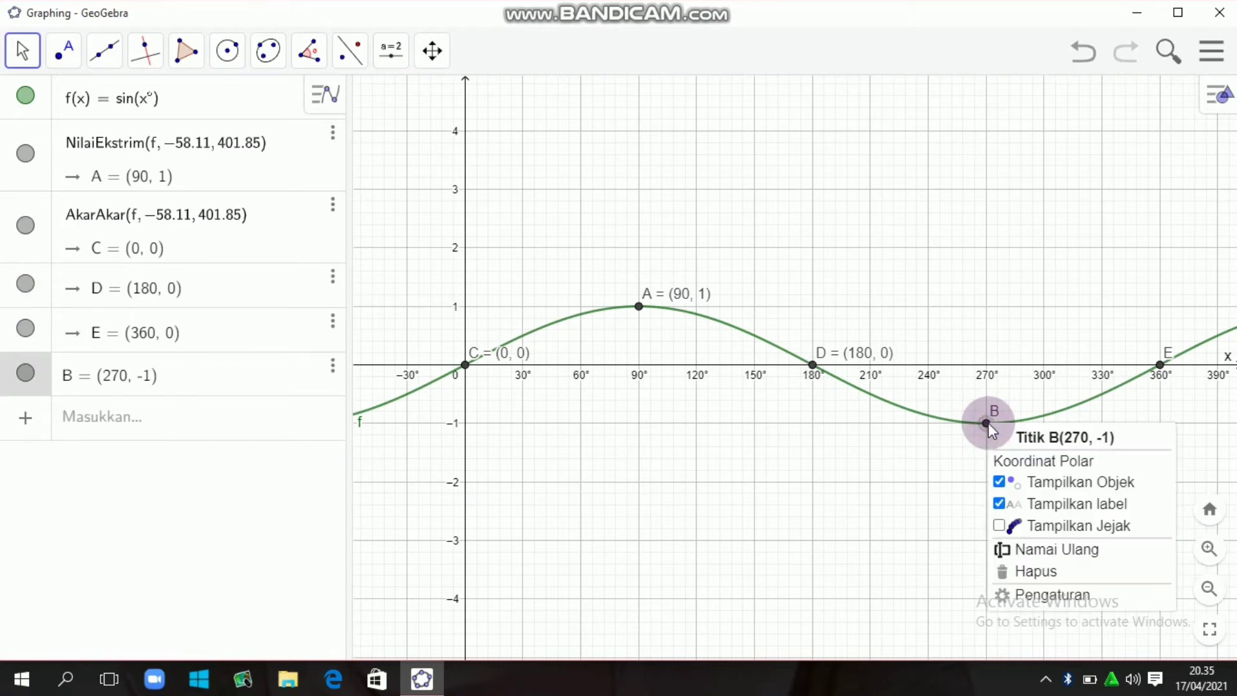
click(1024, 594)
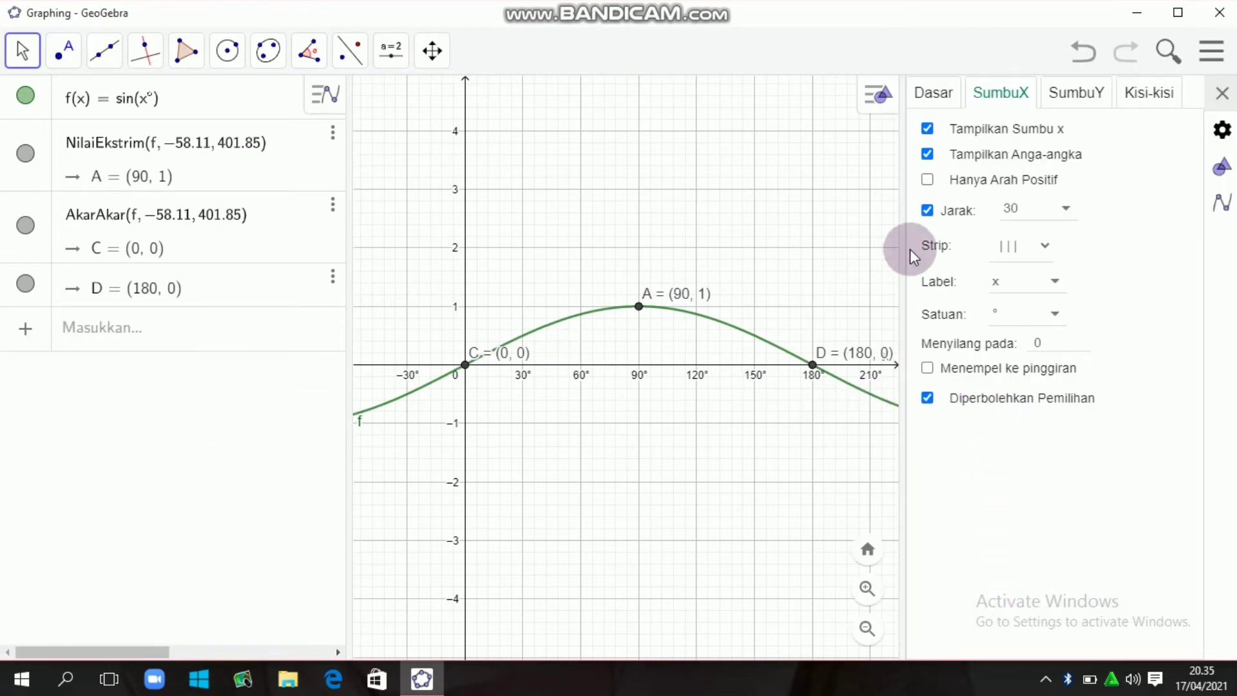
drag(905, 264, 1082, 290)
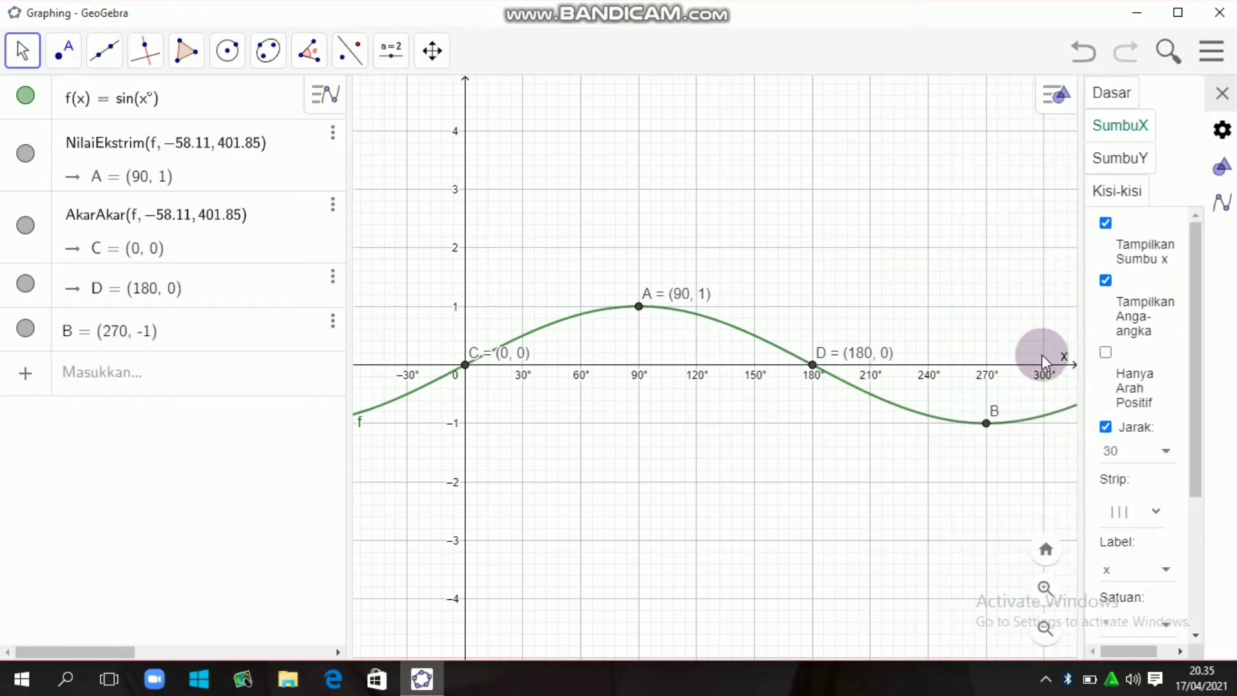
click(986, 424)
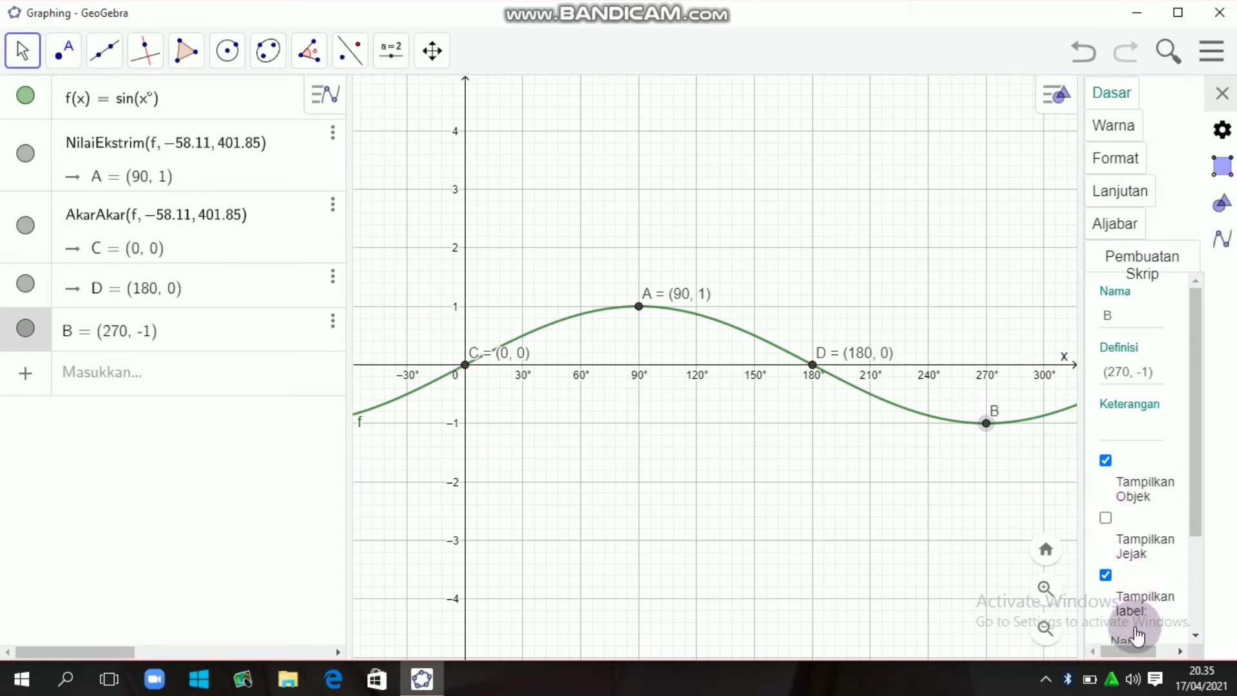
drag(1192, 482, 1193, 570)
click(1141, 509)
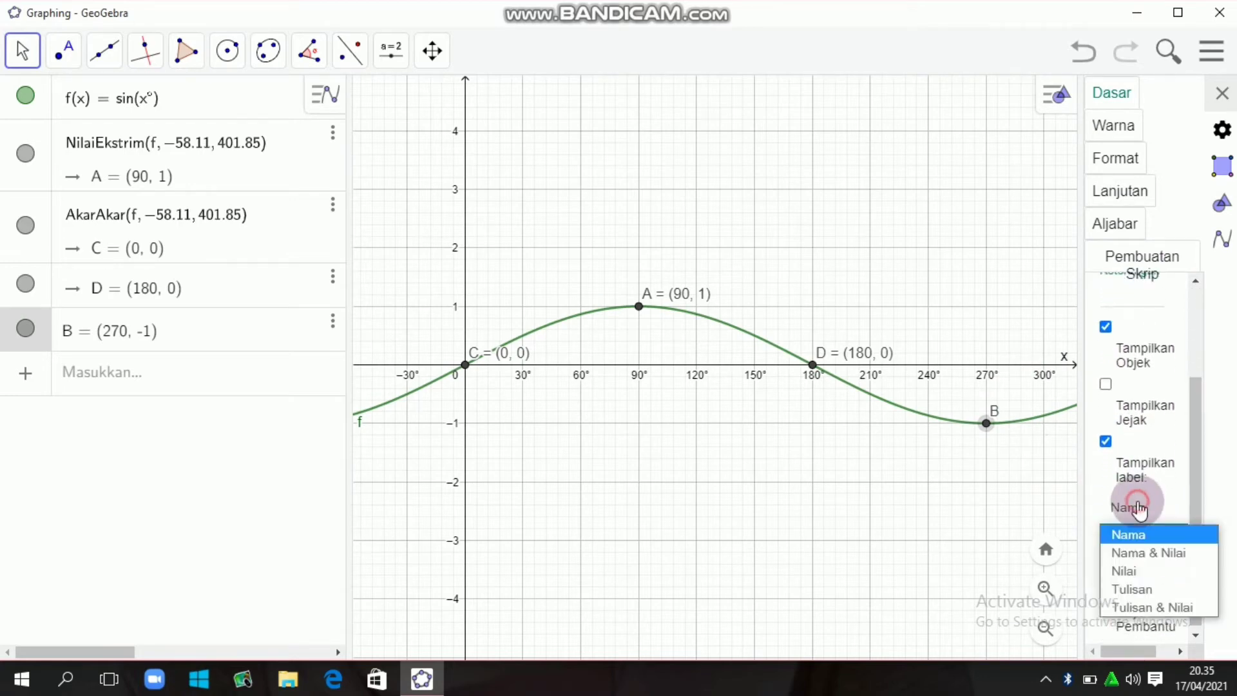
click(1138, 554)
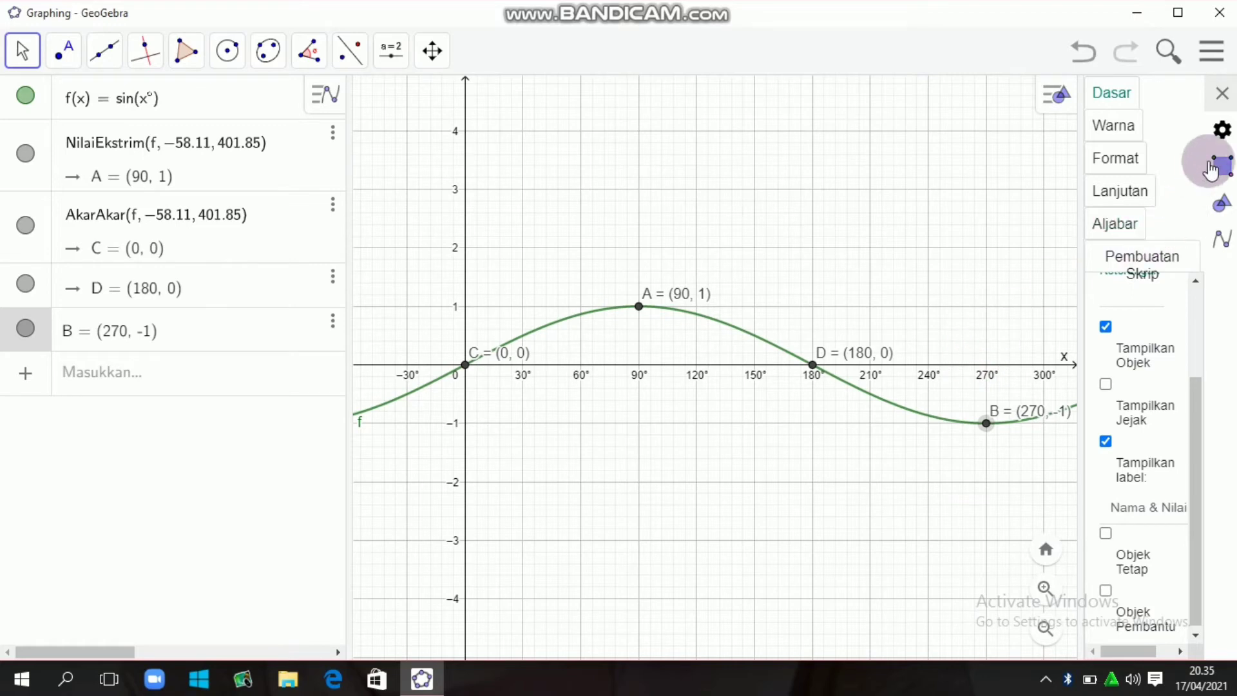
click(1223, 95)
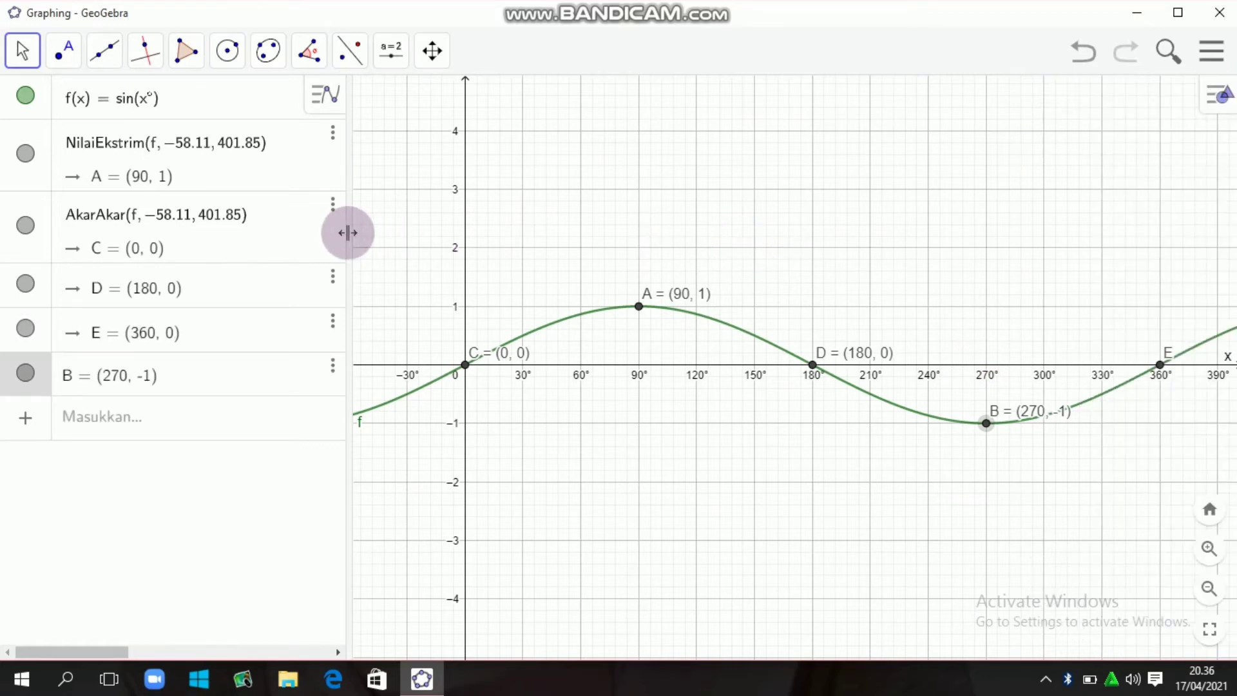
- Narrow the algebra view and place a number slider a = 1 with interval -5 to 5 above the sine curve
drag(346, 233, 271, 231)
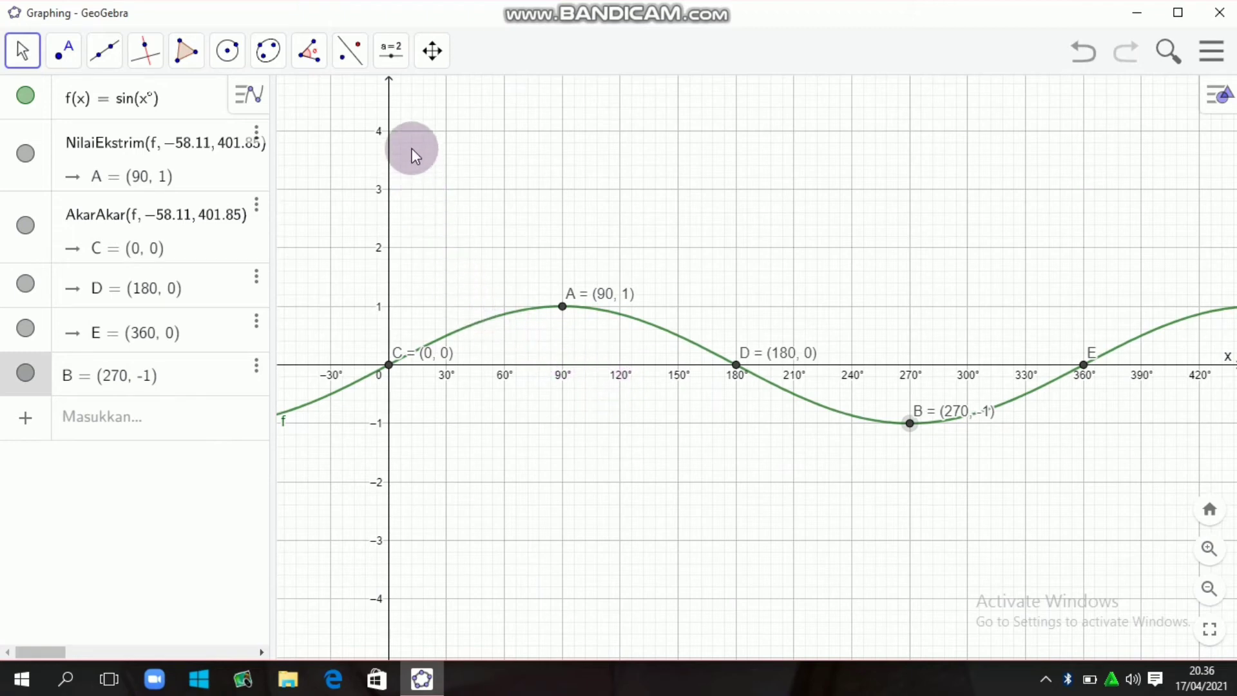
click(392, 54)
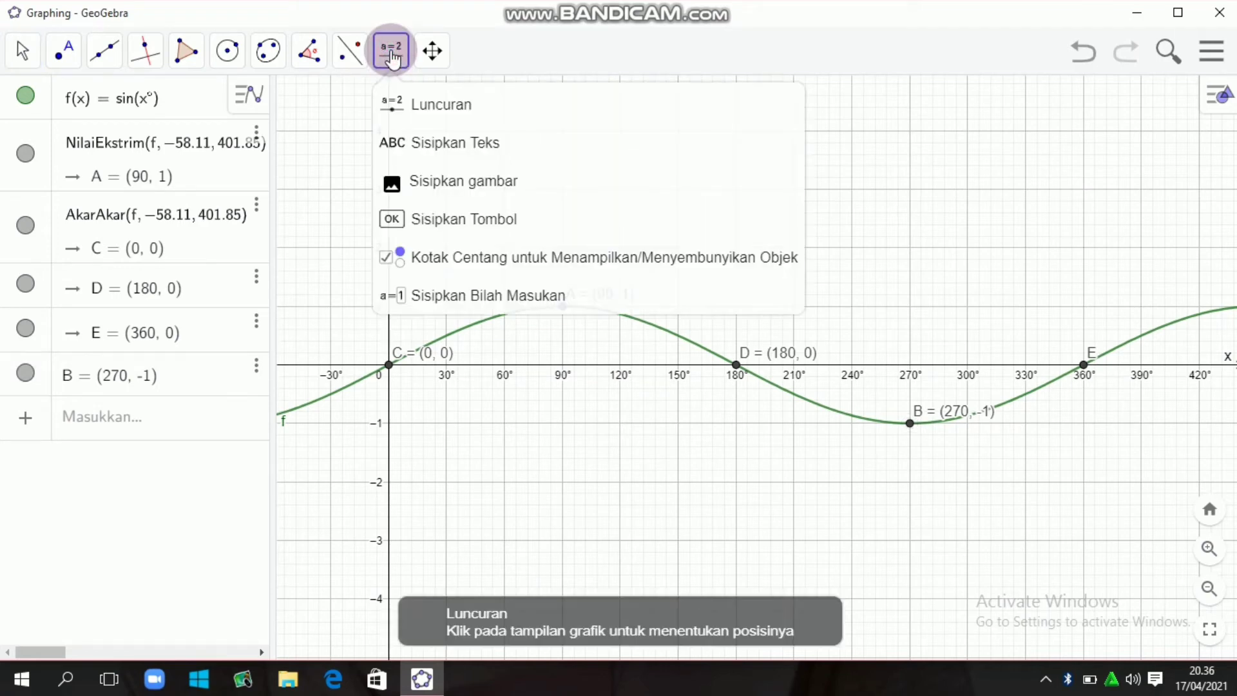
click(434, 118)
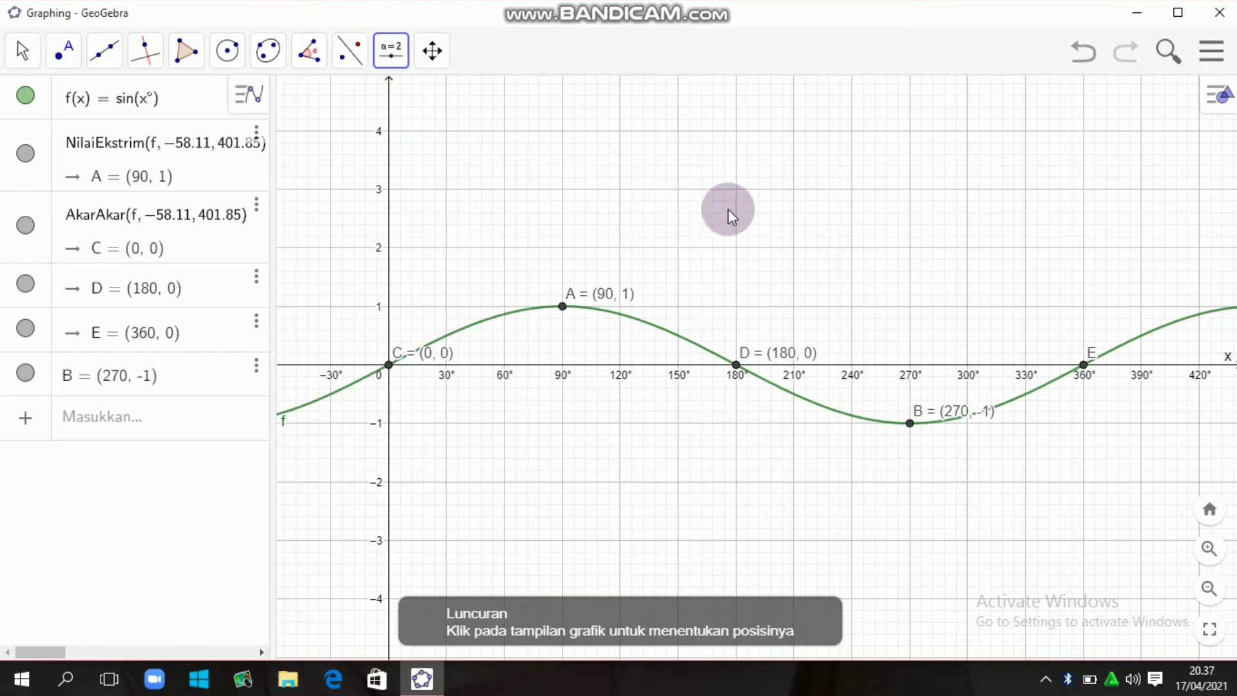
click(712, 215)
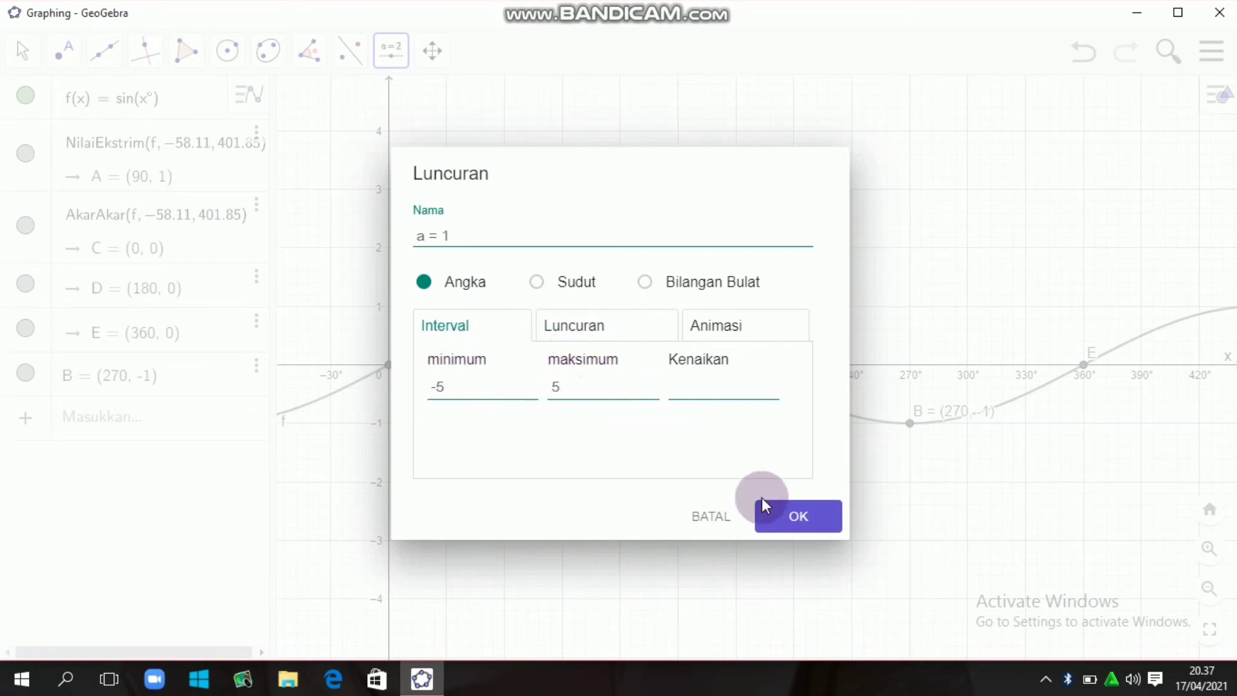
click(794, 519)
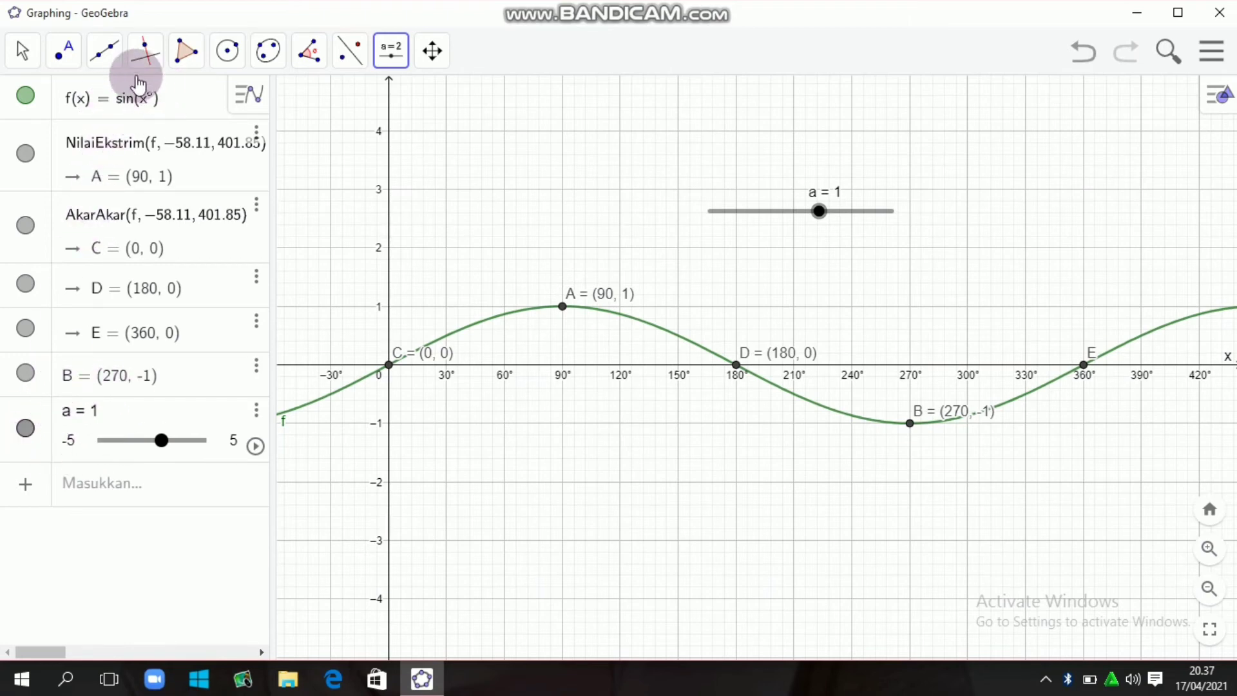
- Insert the slider variable a as amplitude factor so the function reads f(x) = a sin(x°)
click(118, 107)
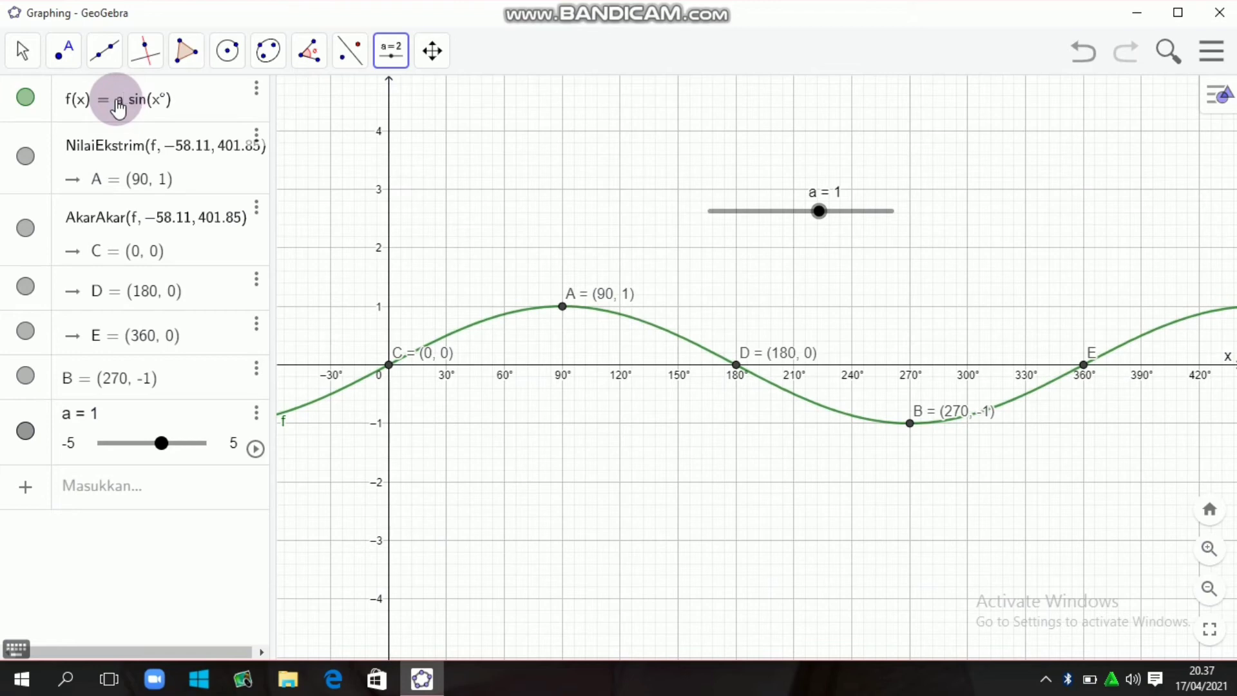
click(204, 102)
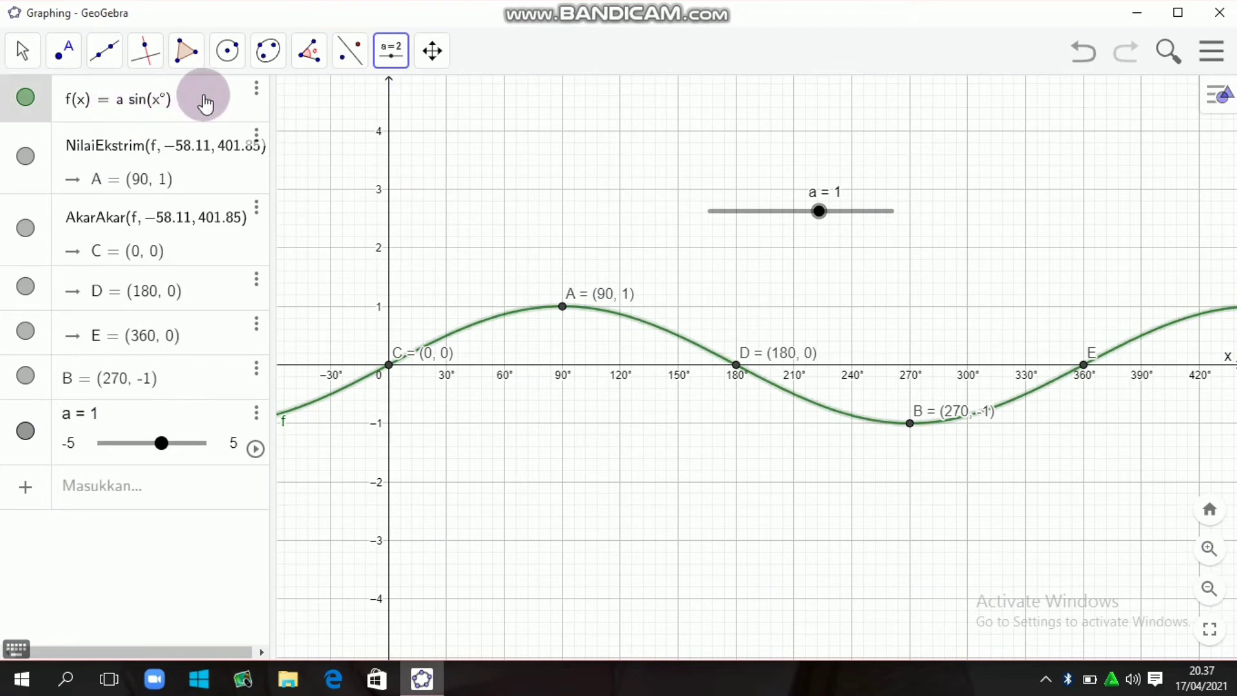
key(Return)
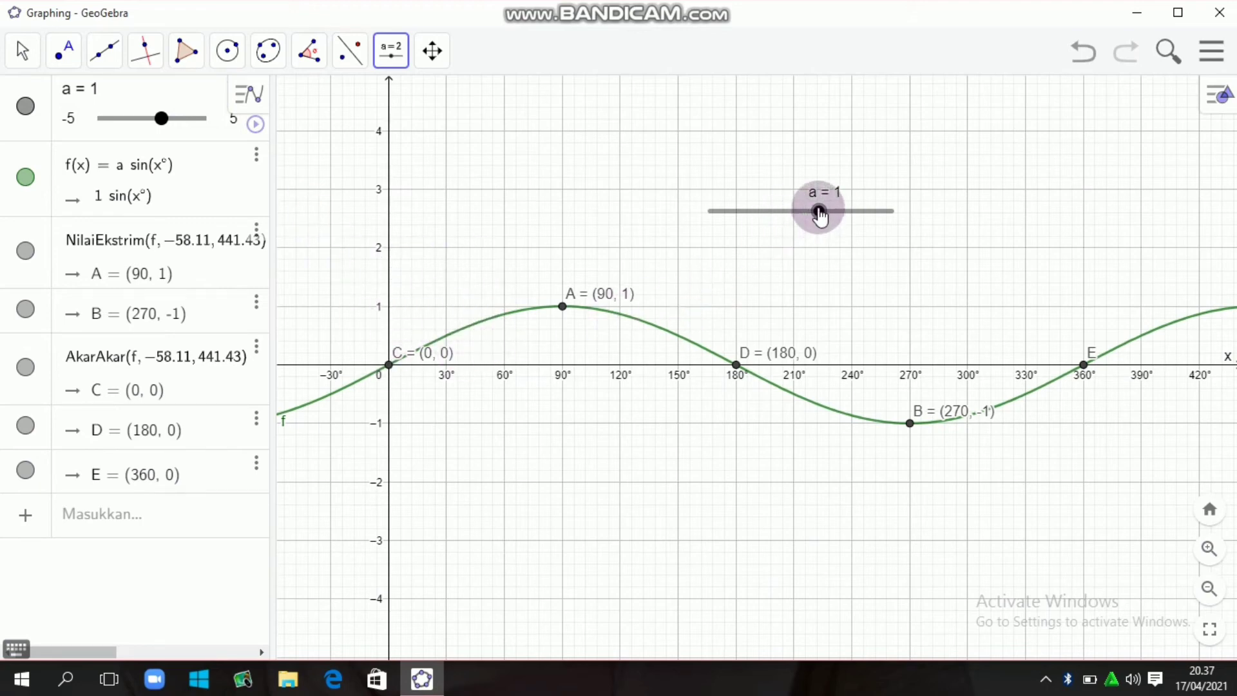
- Vary the amplitude with slider a, setting it to 3, to -3, and back to 3
drag(820, 216, 857, 223)
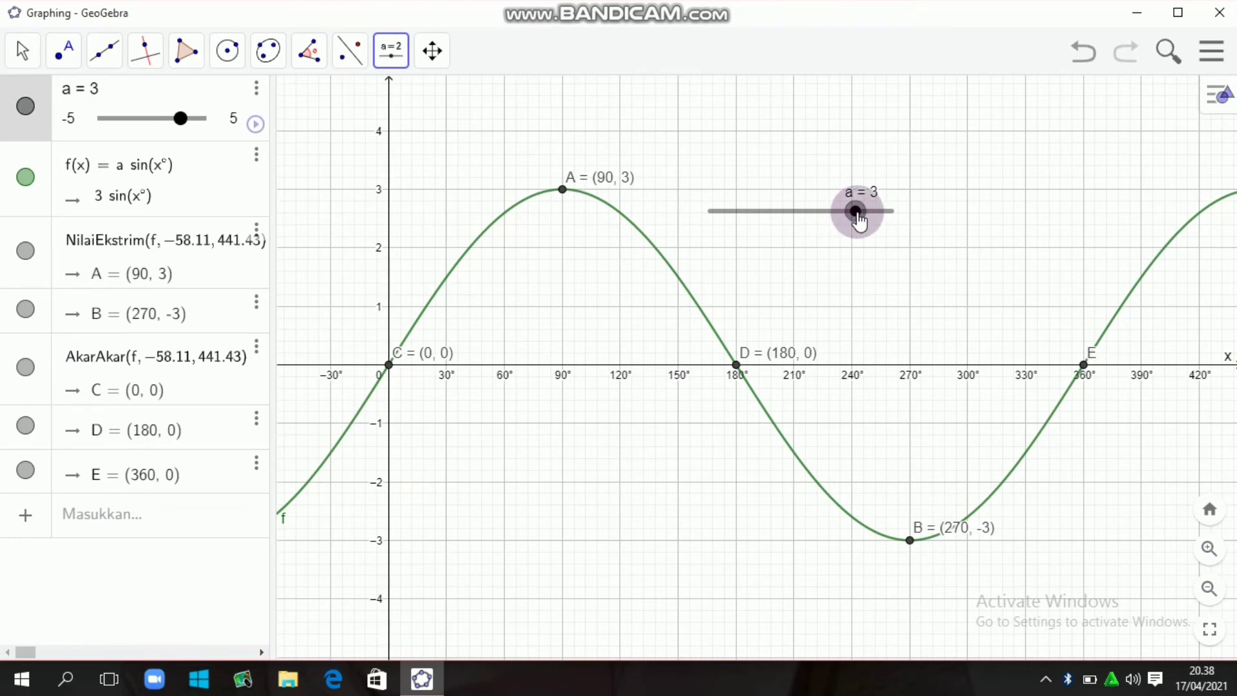
drag(859, 220, 750, 226)
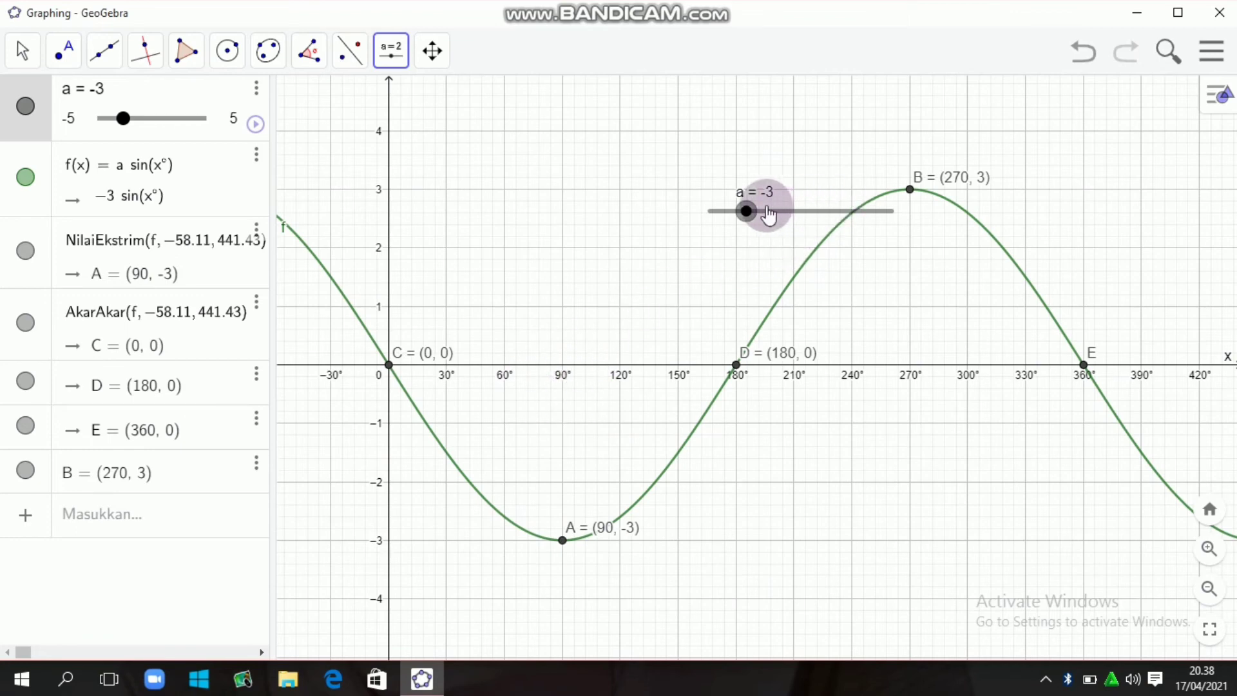
drag(746, 211, 856, 236)
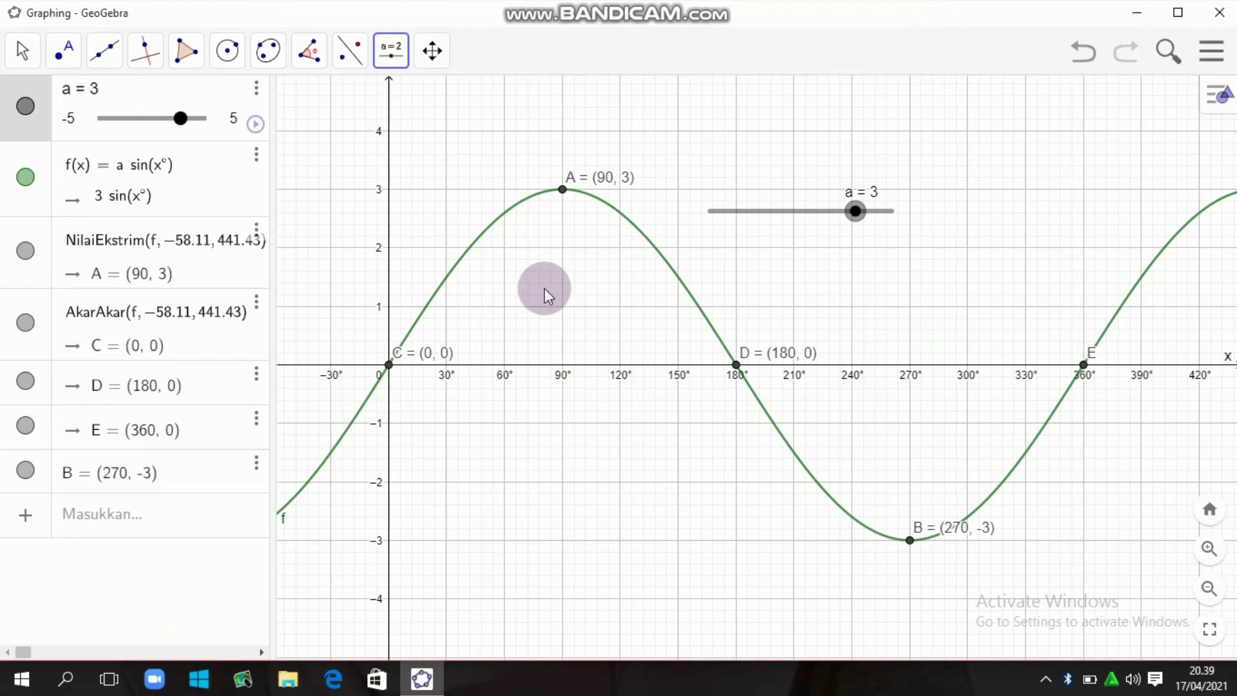
- Move the variable a inside the sine so the function reads f(x) = sin(a x°)
click(126, 174)
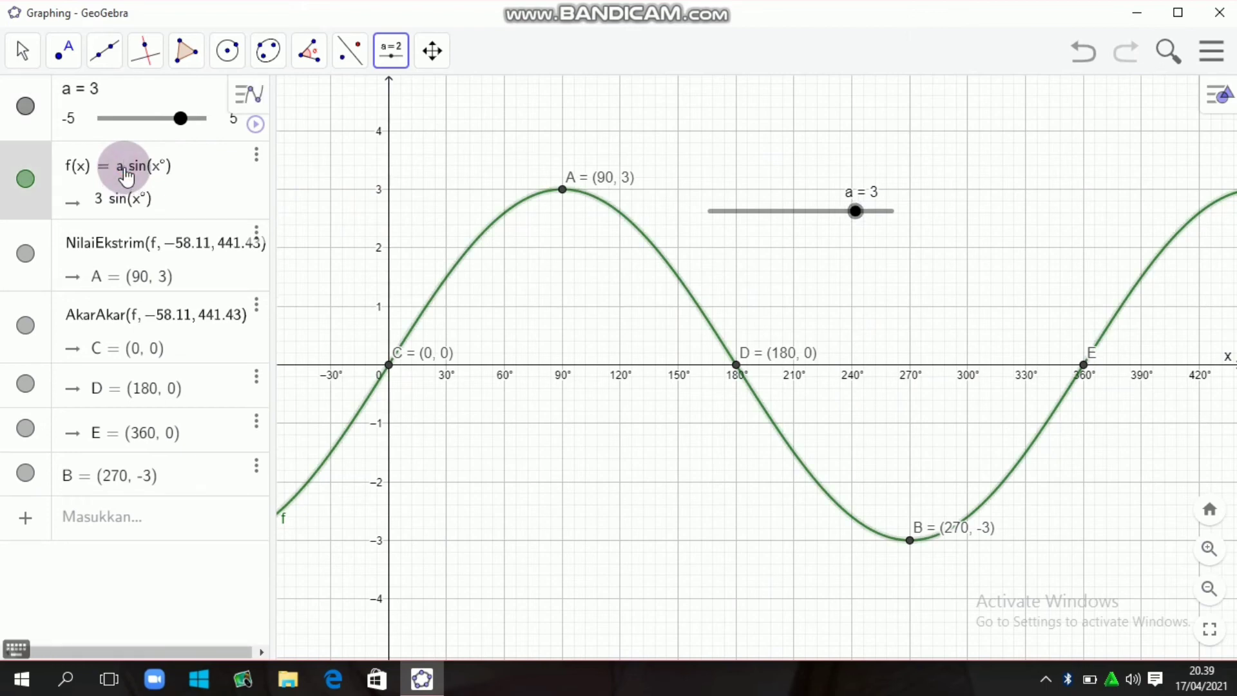
key(BackSpace)
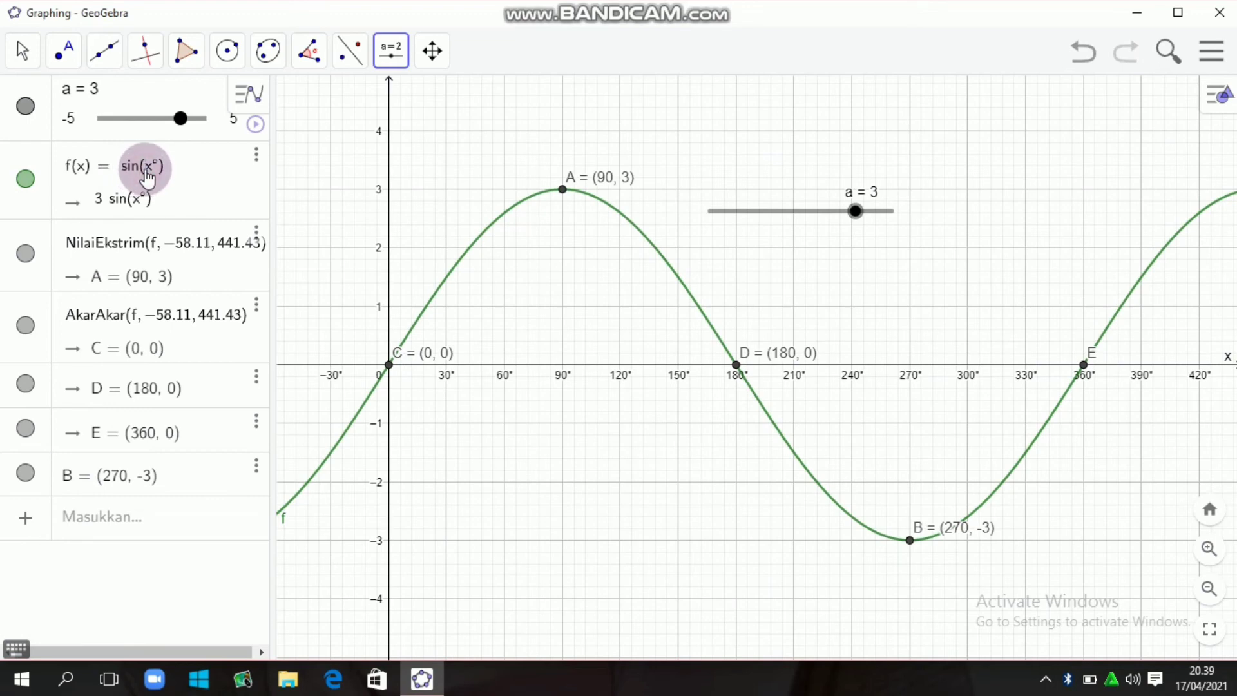
click(204, 170)
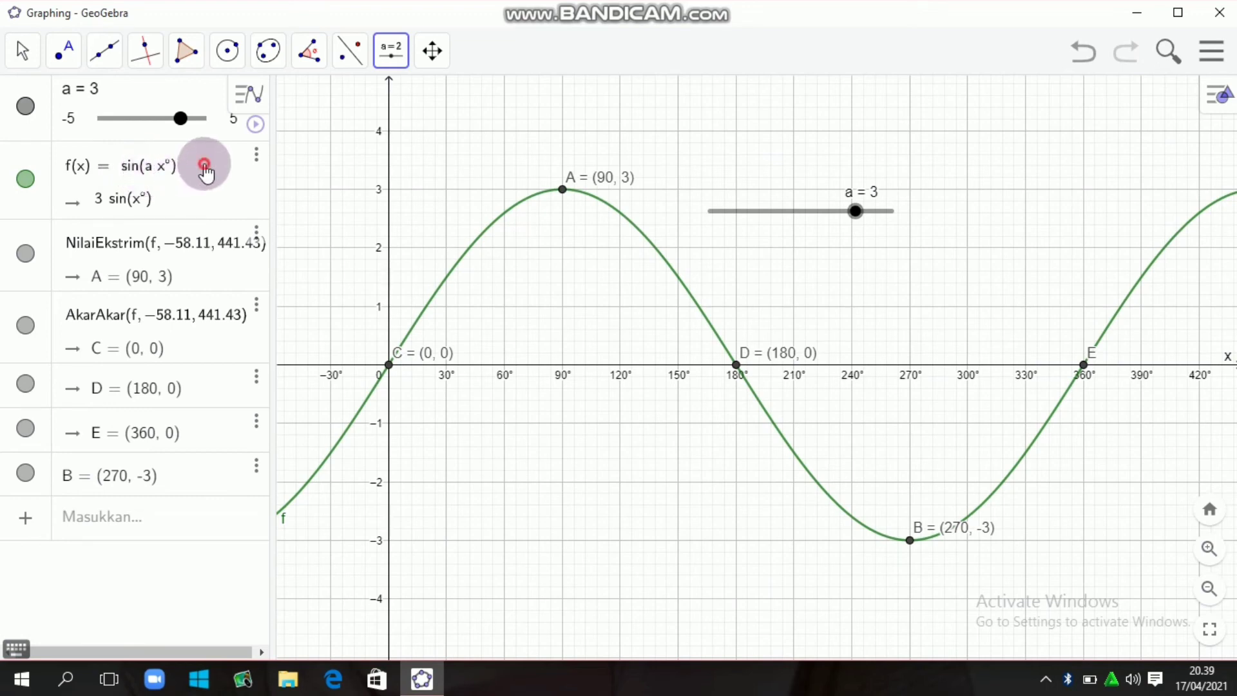
key(Return)
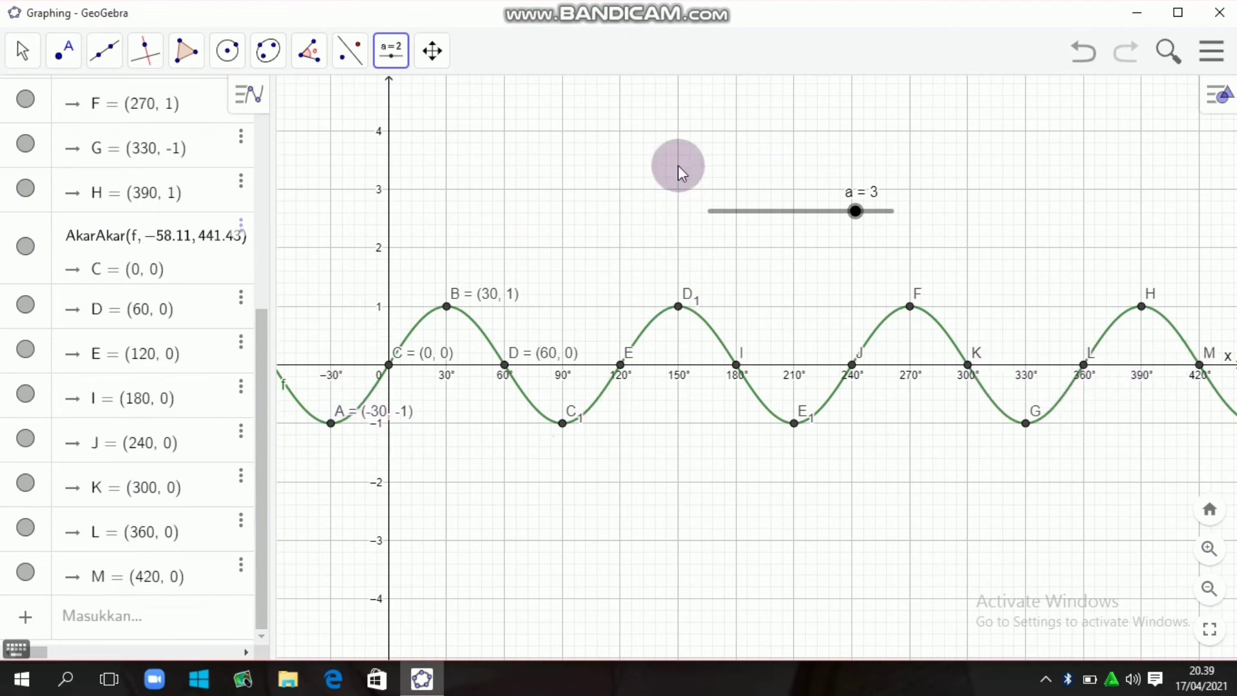
- Set slider a to 2 and bring the function definition back into view in the algebra list
click(856, 215)
drag(856, 216, 839, 219)
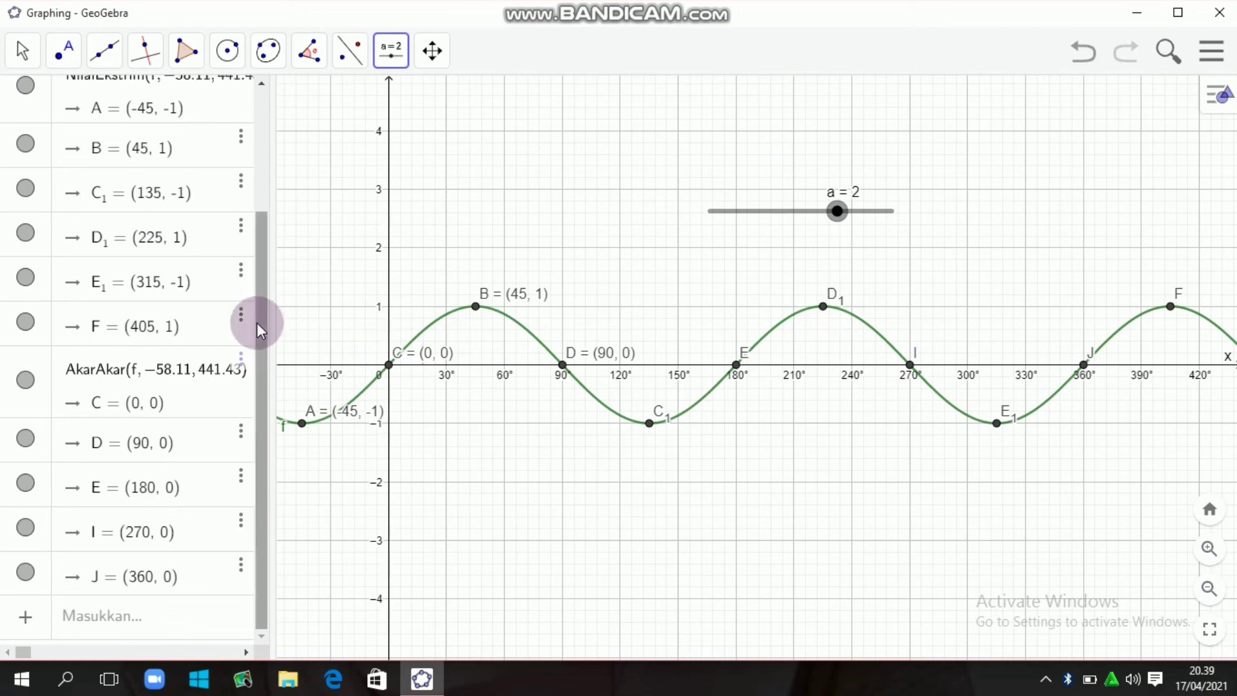
drag(256, 324, 268, 198)
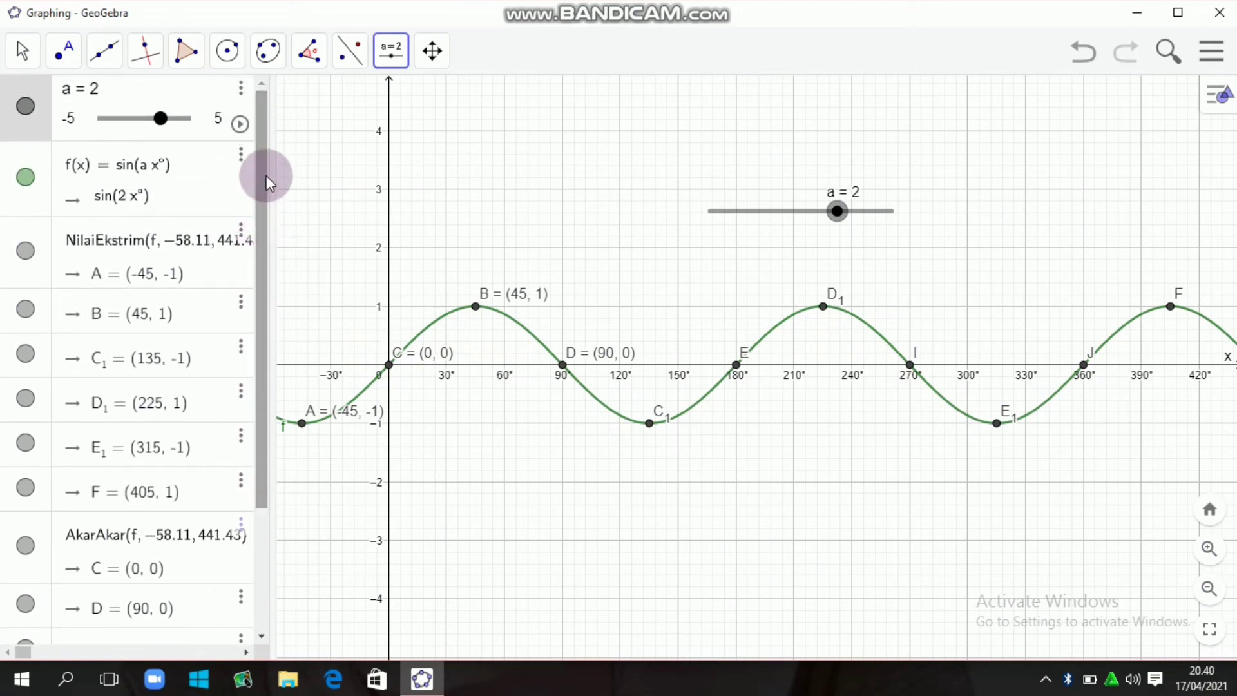
- Append a comma and the lower domain bound 0° ≤ x° to the definition of f(x) = sin(a x°)
click(186, 162)
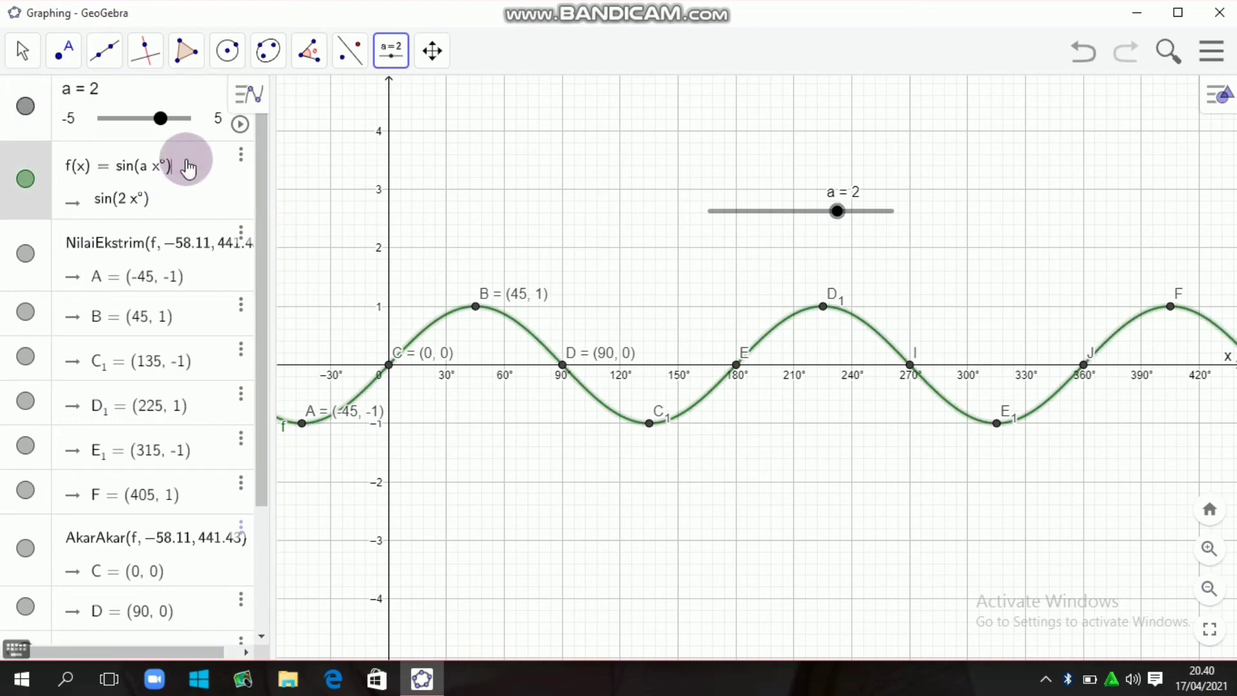
text(, 0)
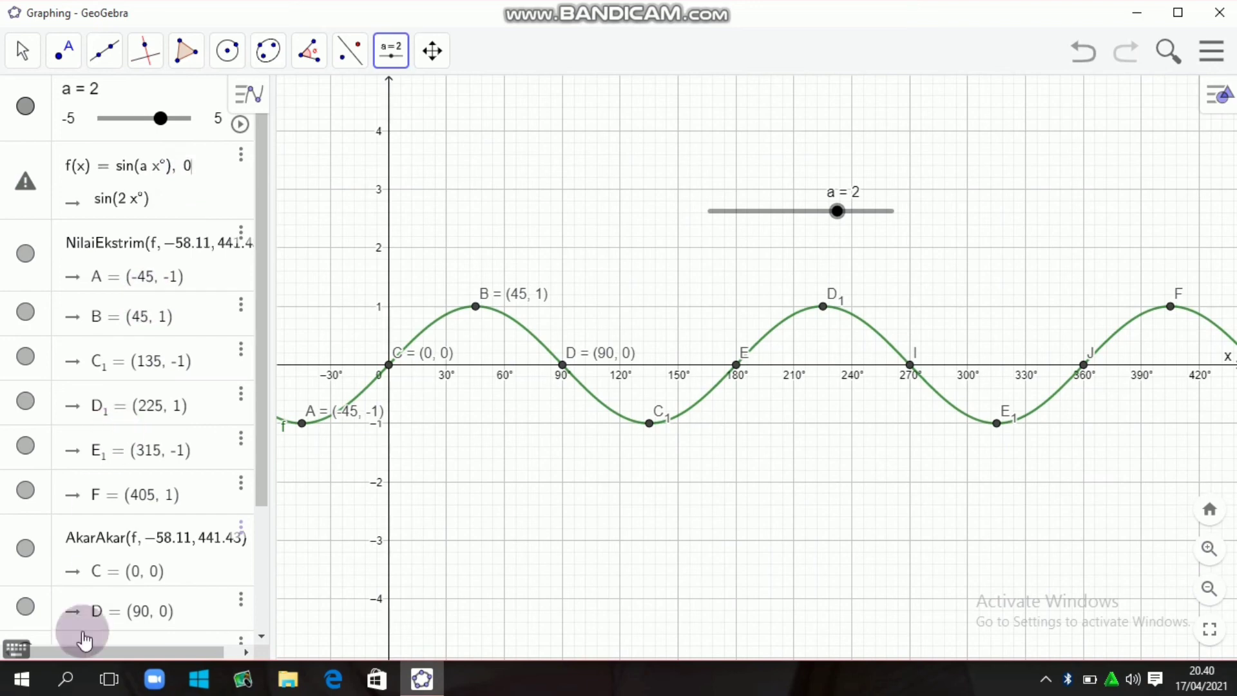
click(20, 649)
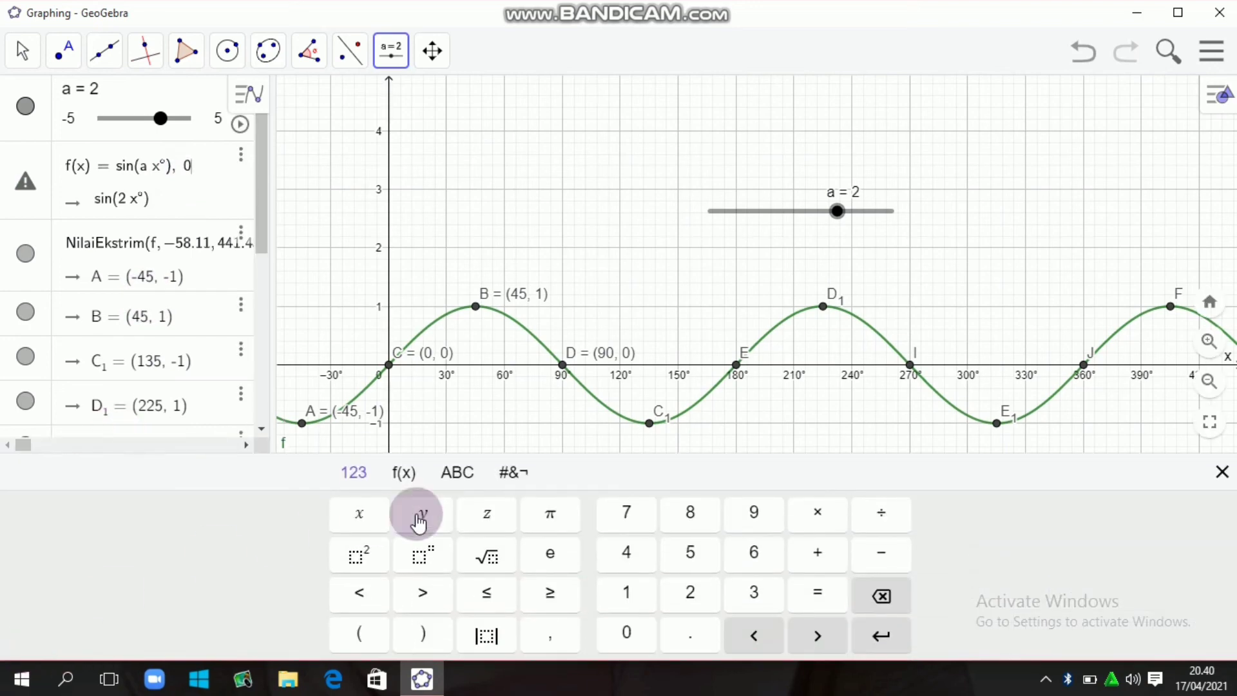
click(402, 474)
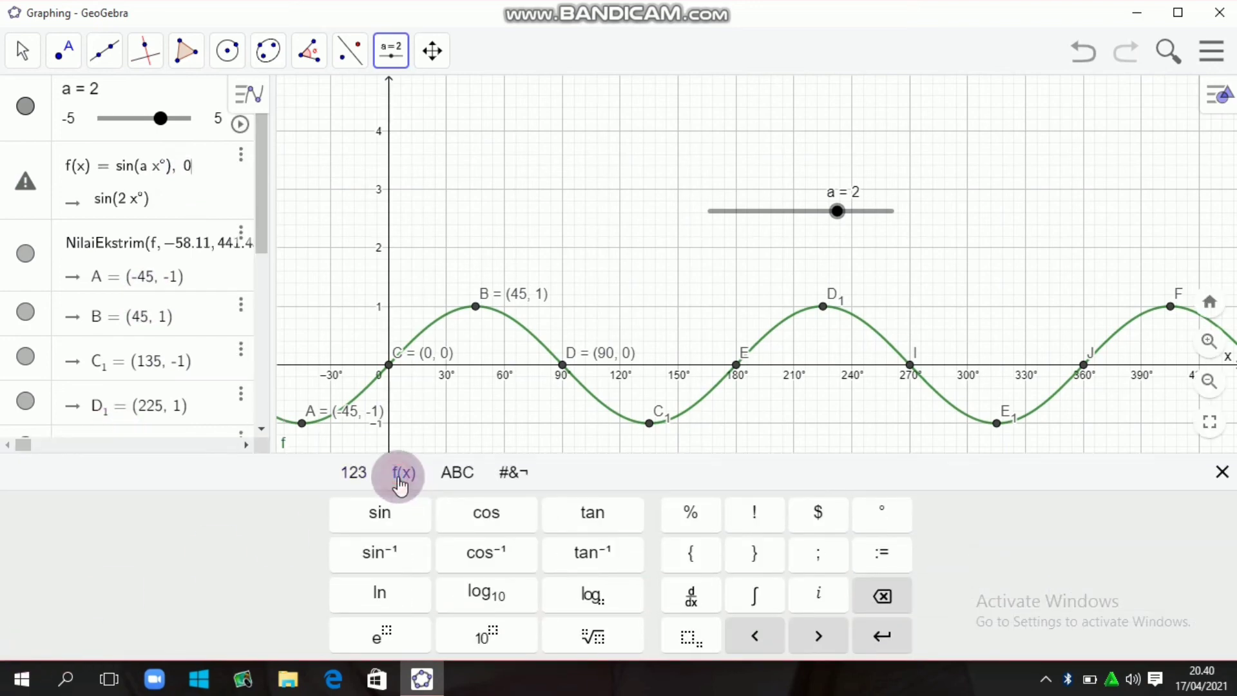
click(888, 523)
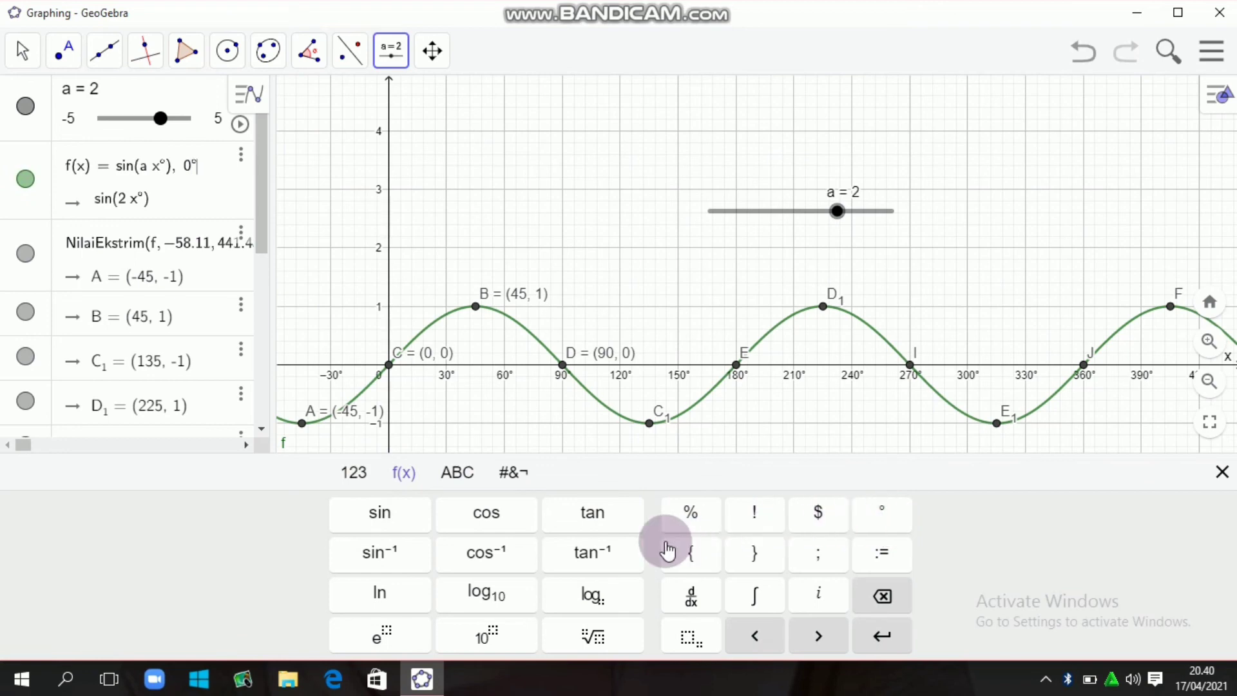
click(358, 477)
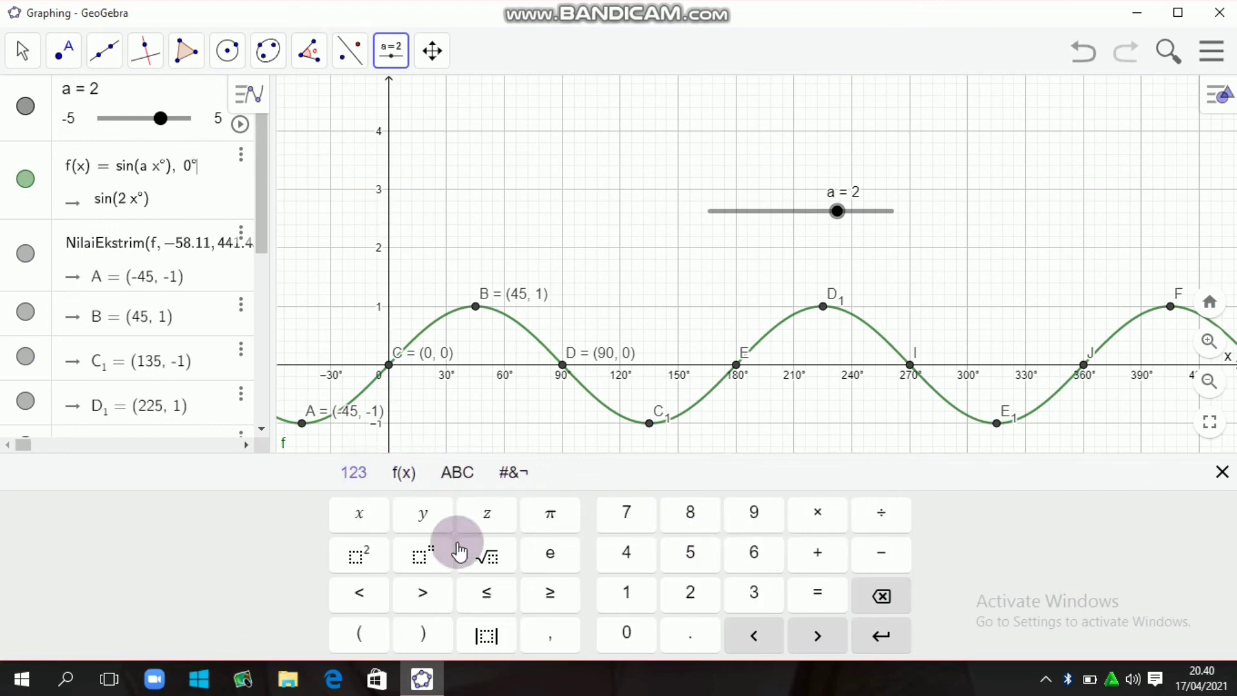
click(487, 593)
click(419, 477)
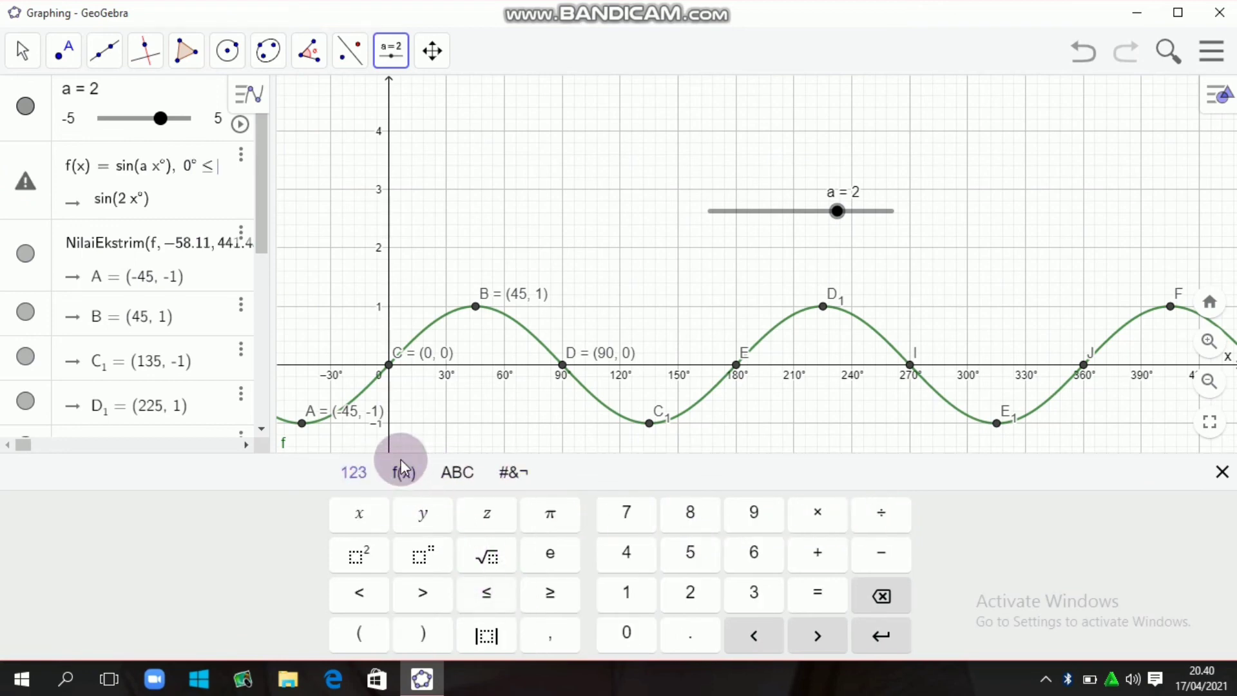
click(374, 519)
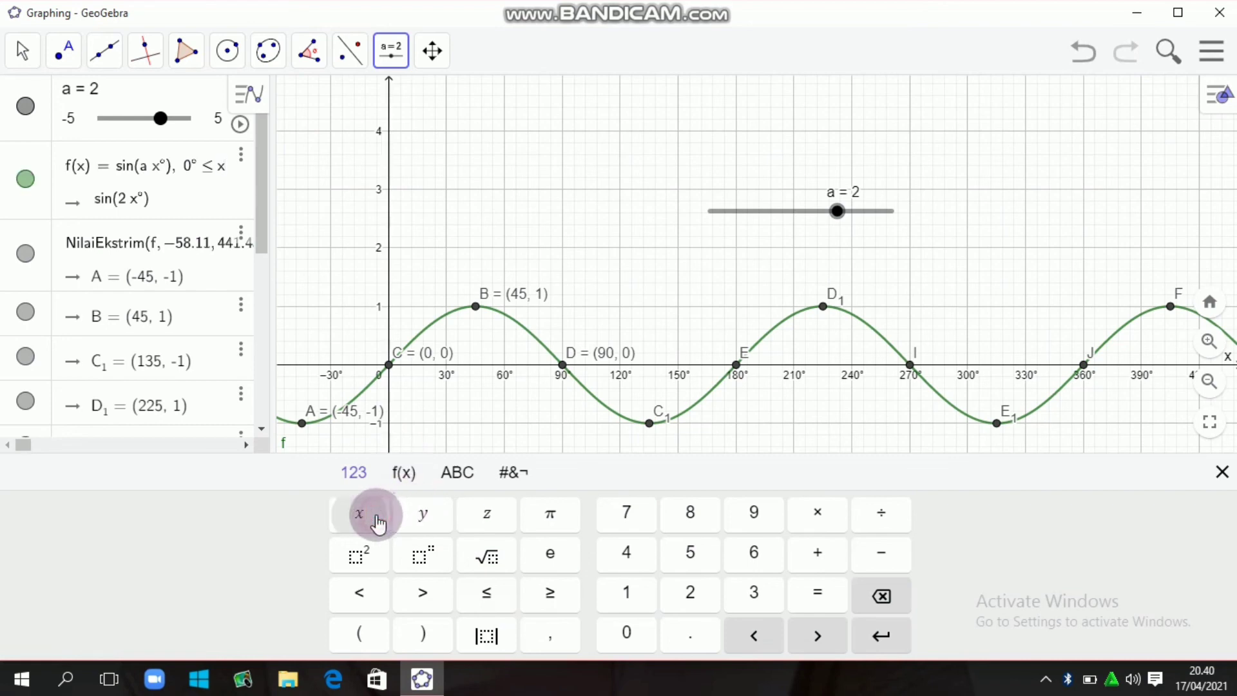
click(412, 476)
click(854, 519)
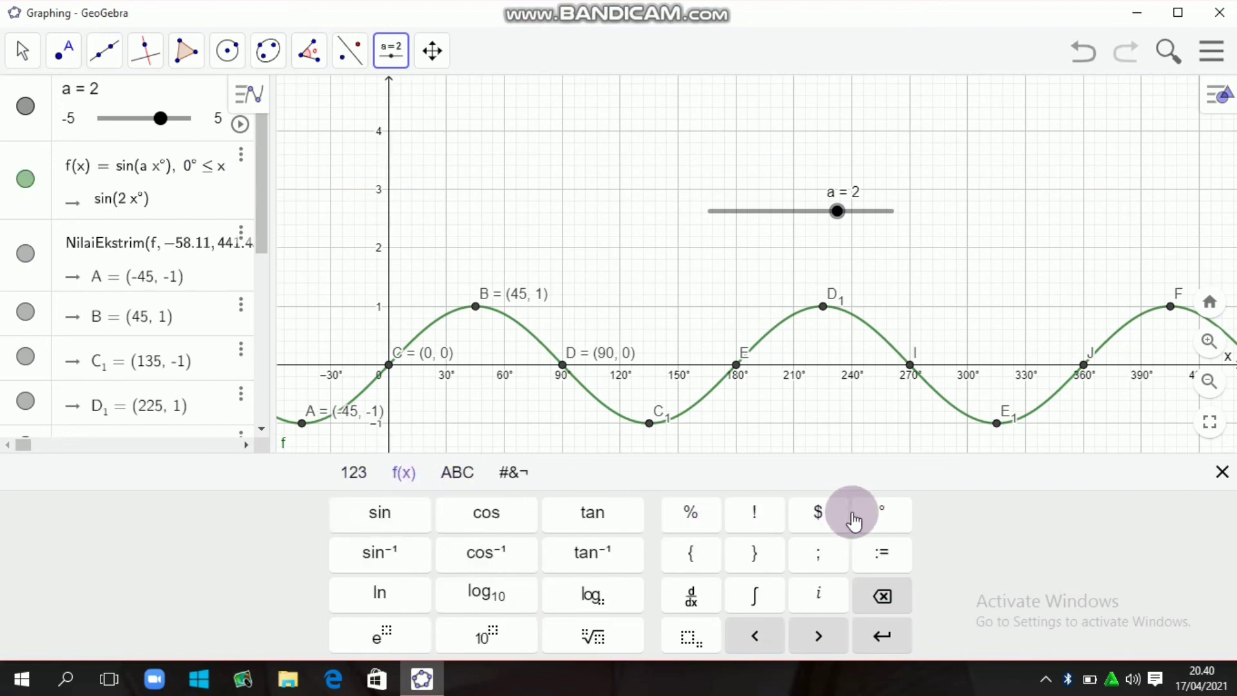
click(888, 515)
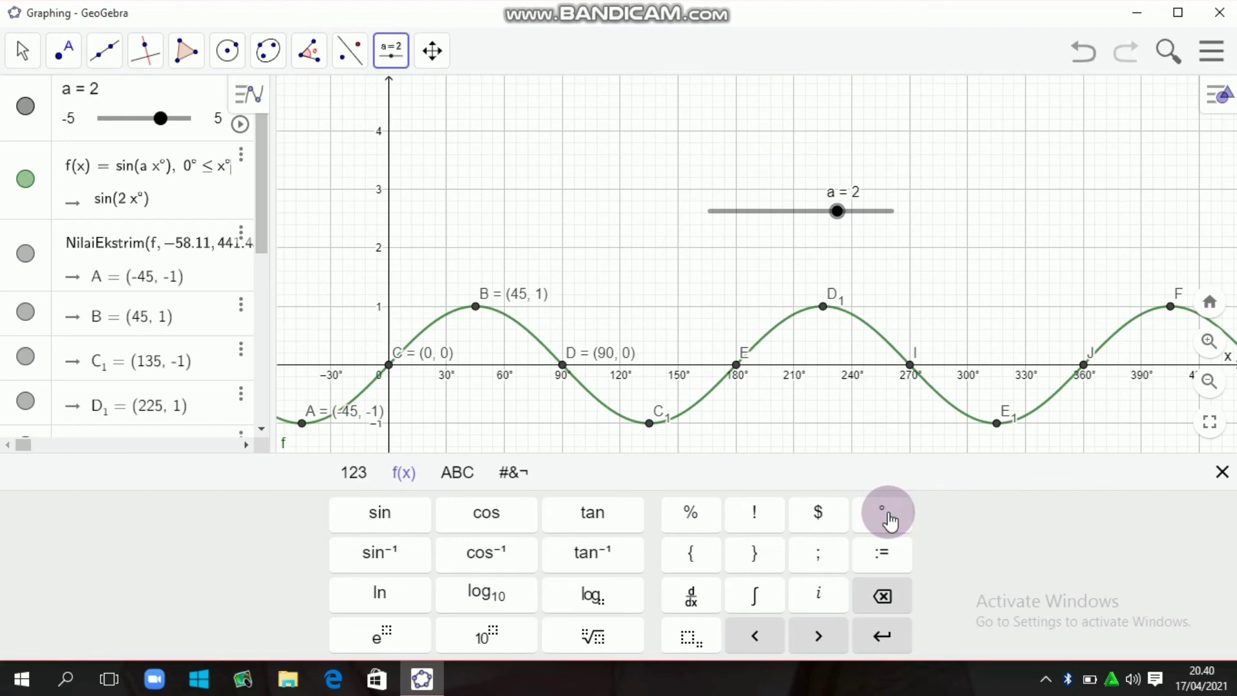
- Complete the domain condition with the upper bound ≤ 360°, apply it to f, and close the on-screen keyboard
click(348, 474)
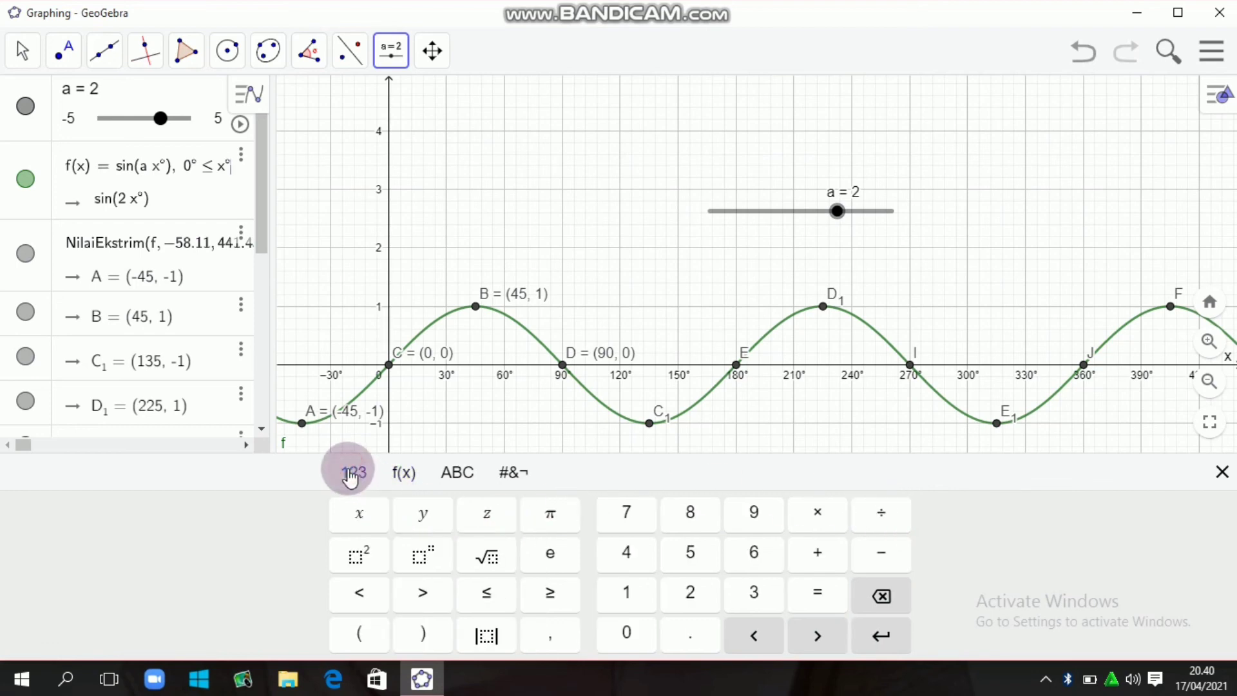
click(489, 612)
click(488, 612)
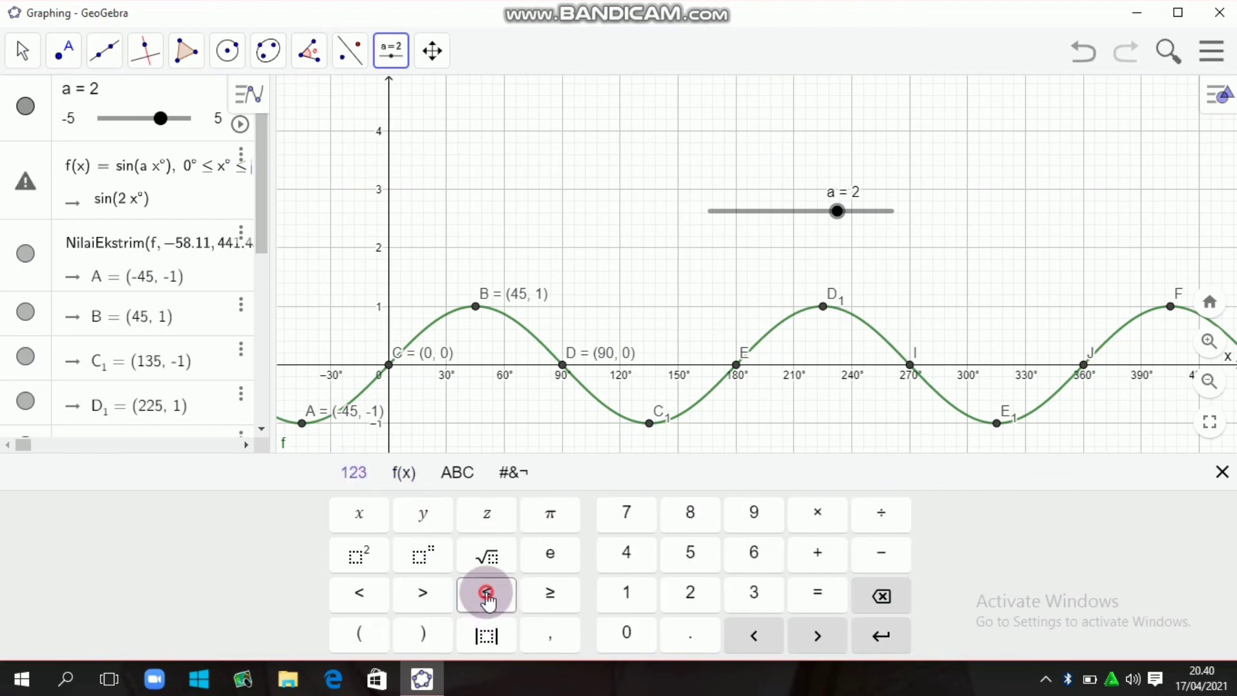
click(750, 590)
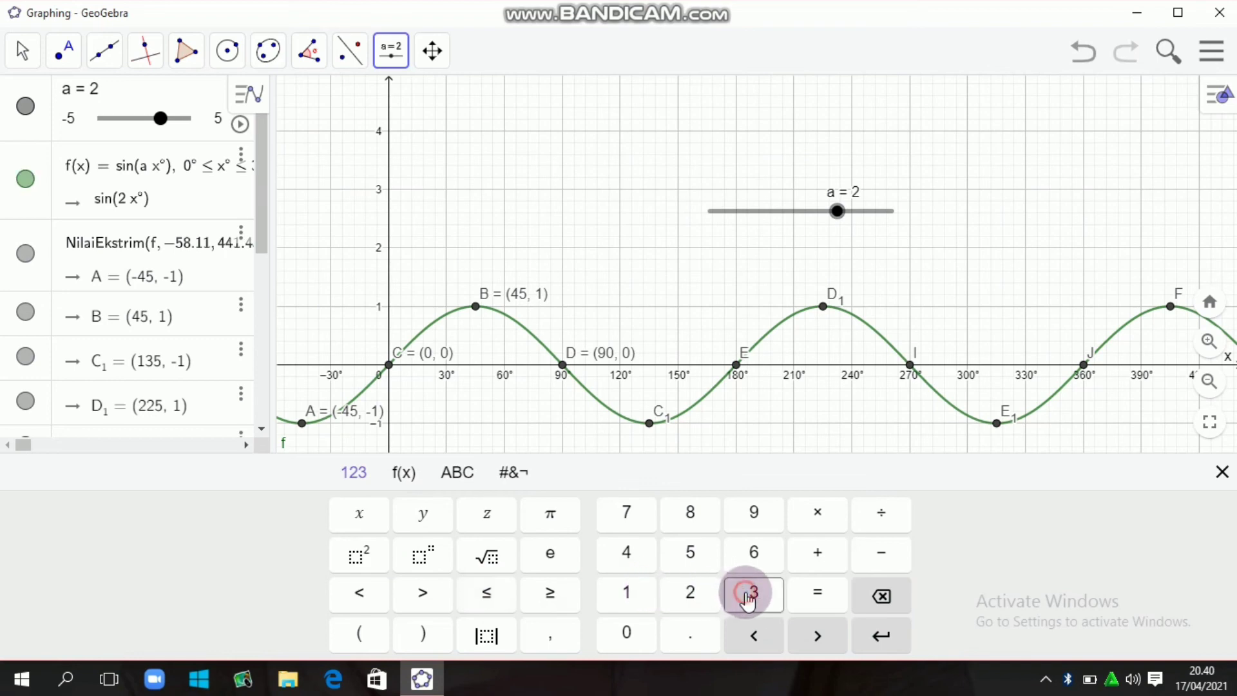
click(757, 551)
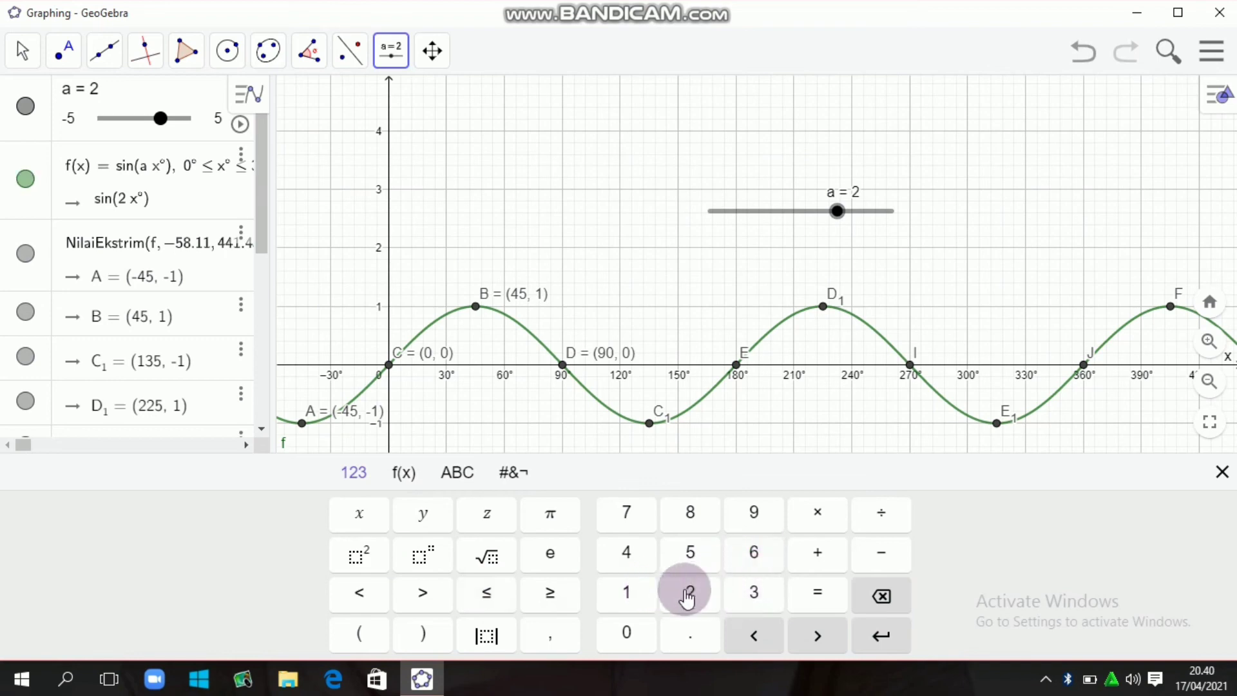
click(403, 473)
click(897, 510)
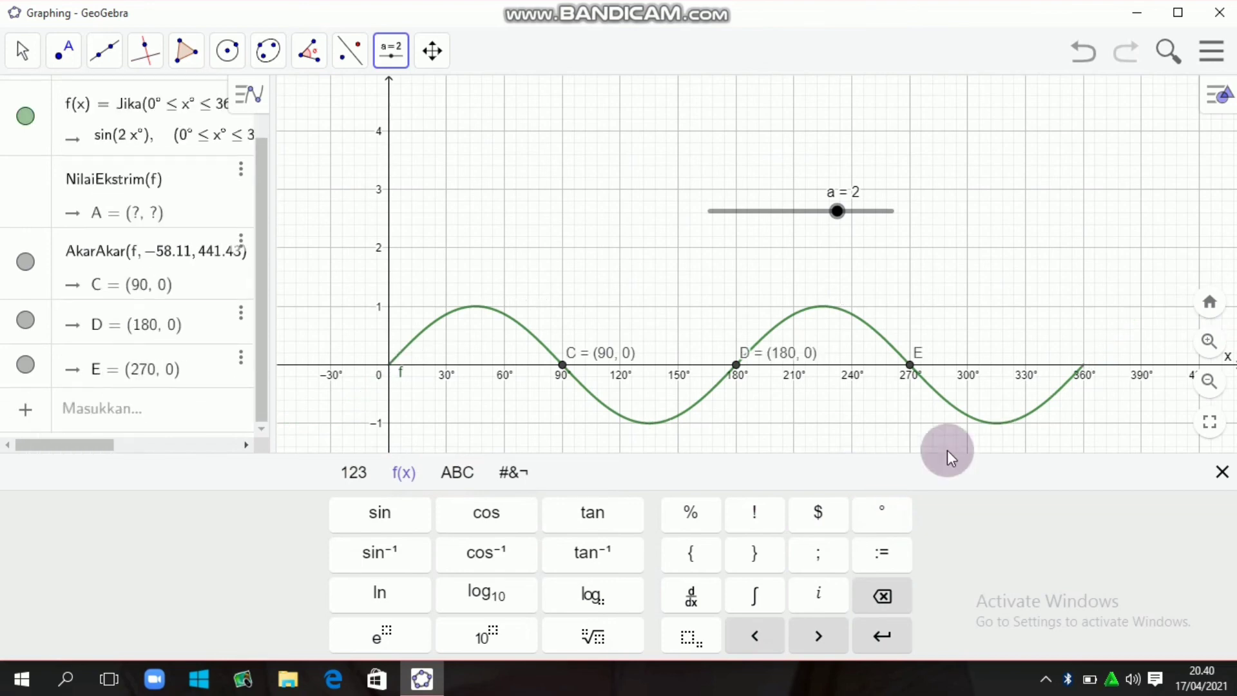
click(1224, 474)
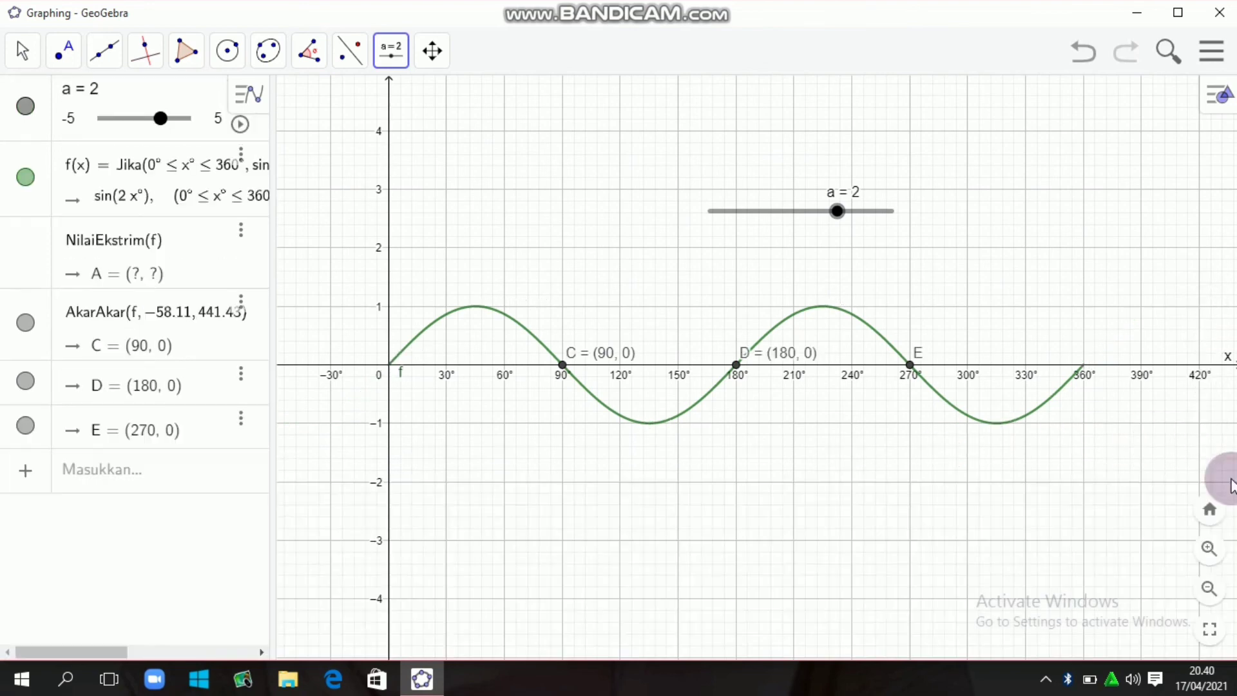